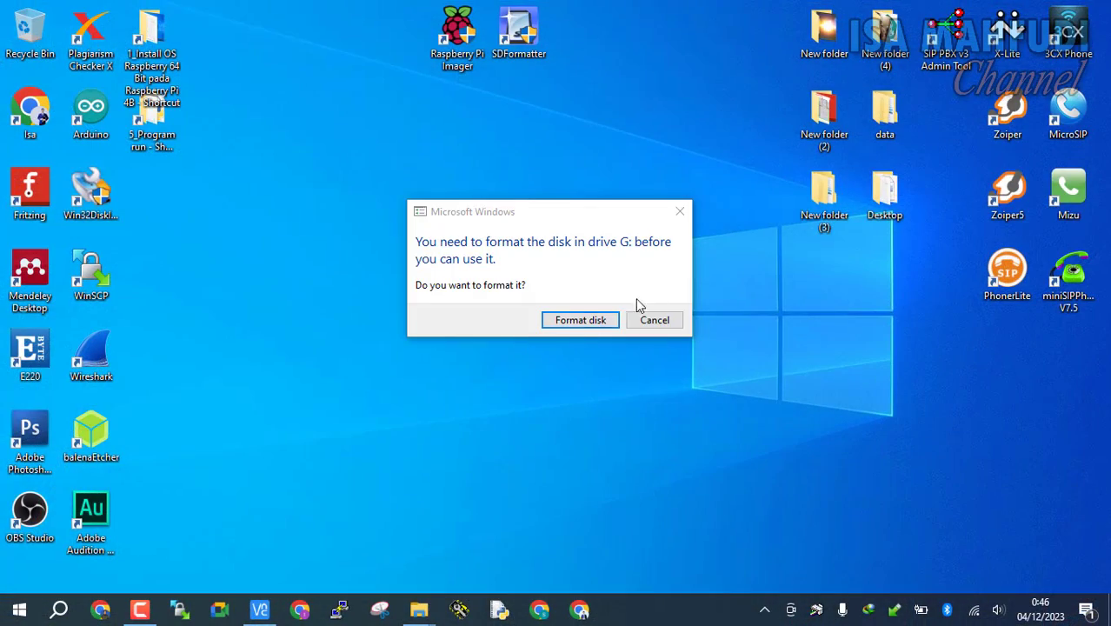
# Dismiss the prompt to format drive G: without formatting it
pyautogui.click(680, 211)
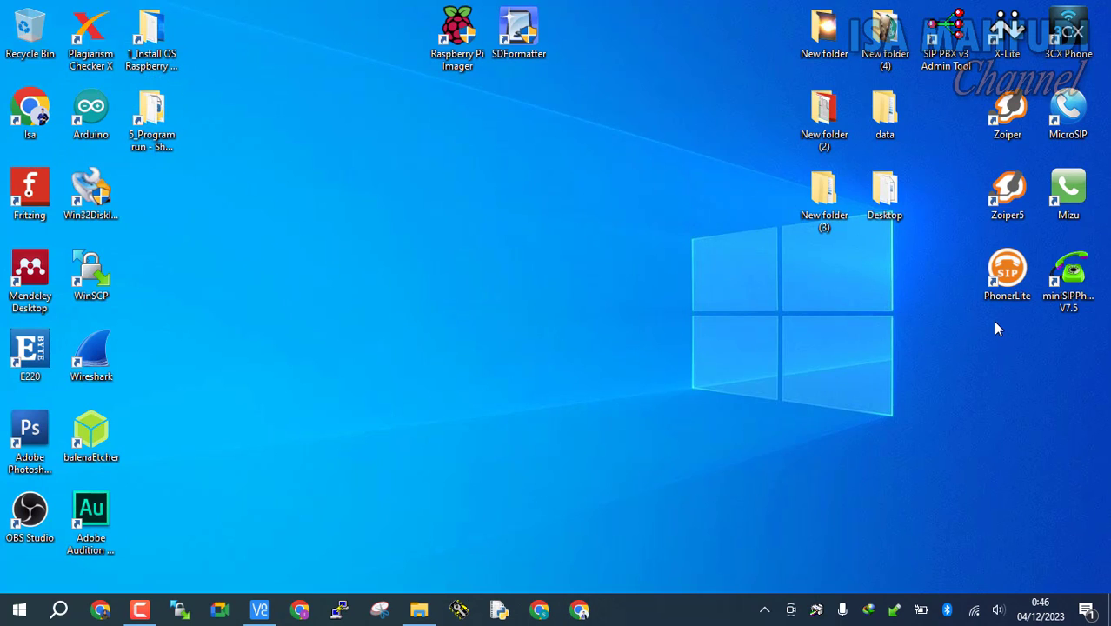
pyautogui.click(419, 609)
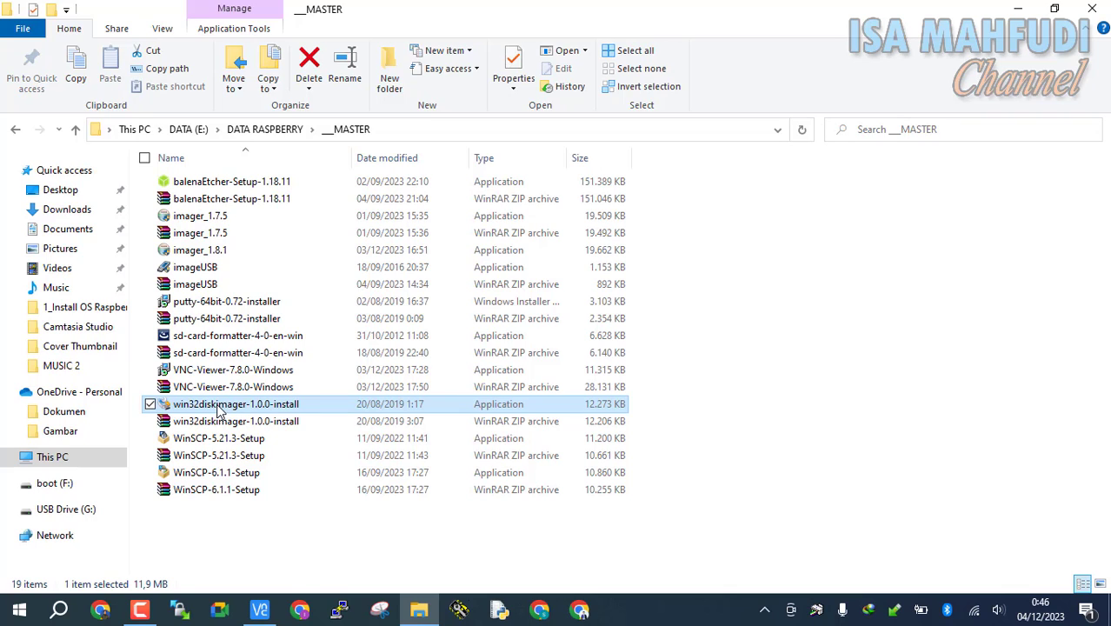
pyautogui.doubleClick(217, 411)
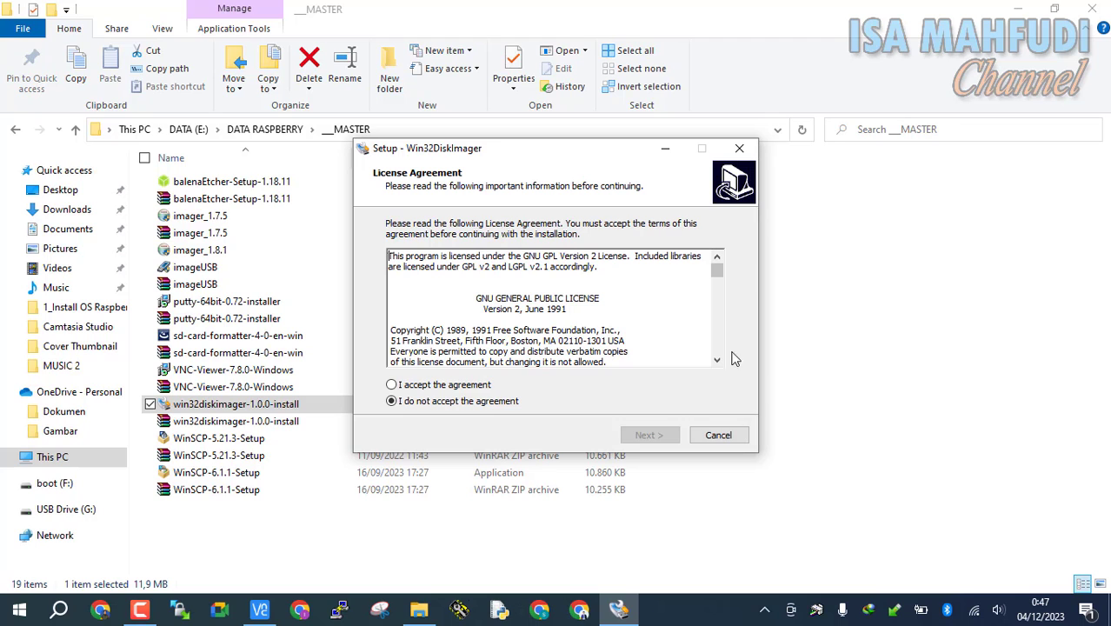
pyautogui.click(1017, 8)
pyautogui.click(90, 196)
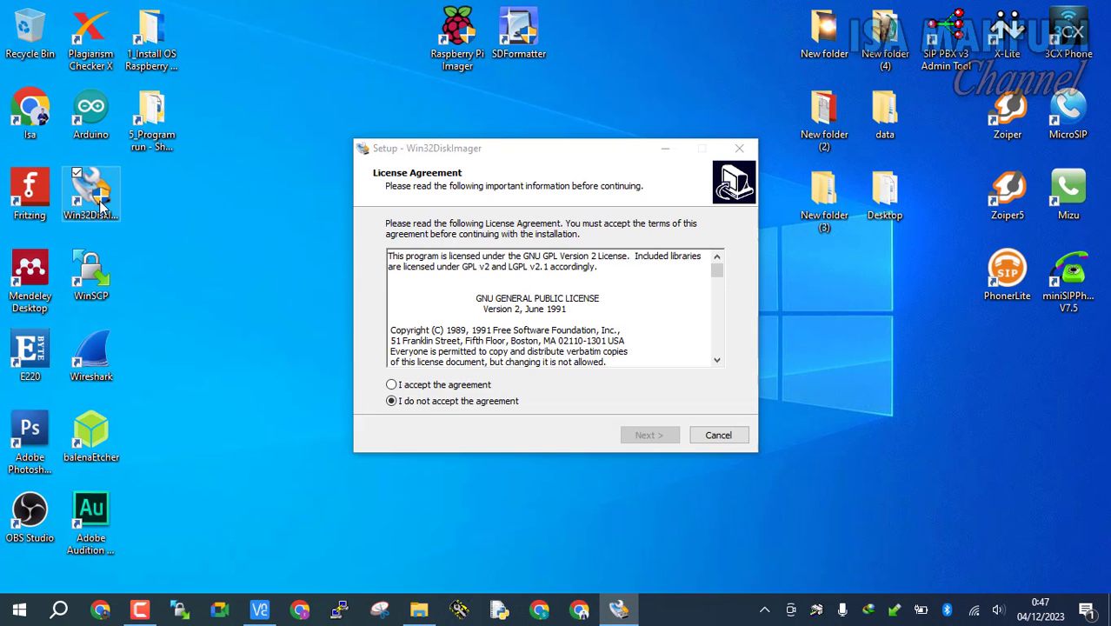
pyautogui.click(739, 148)
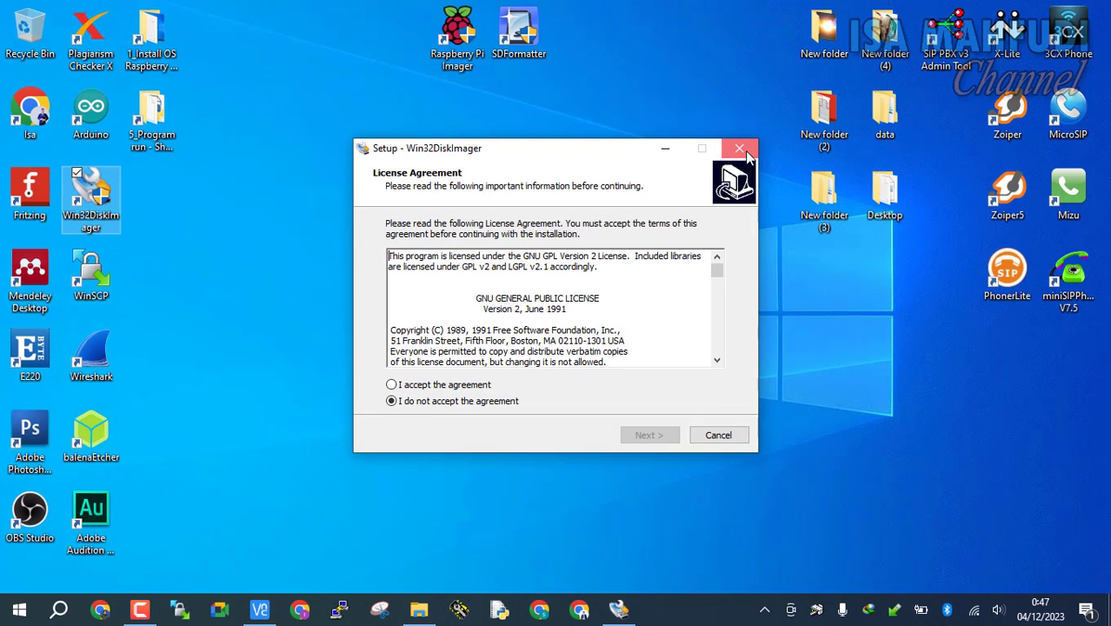
pyautogui.click(622, 386)
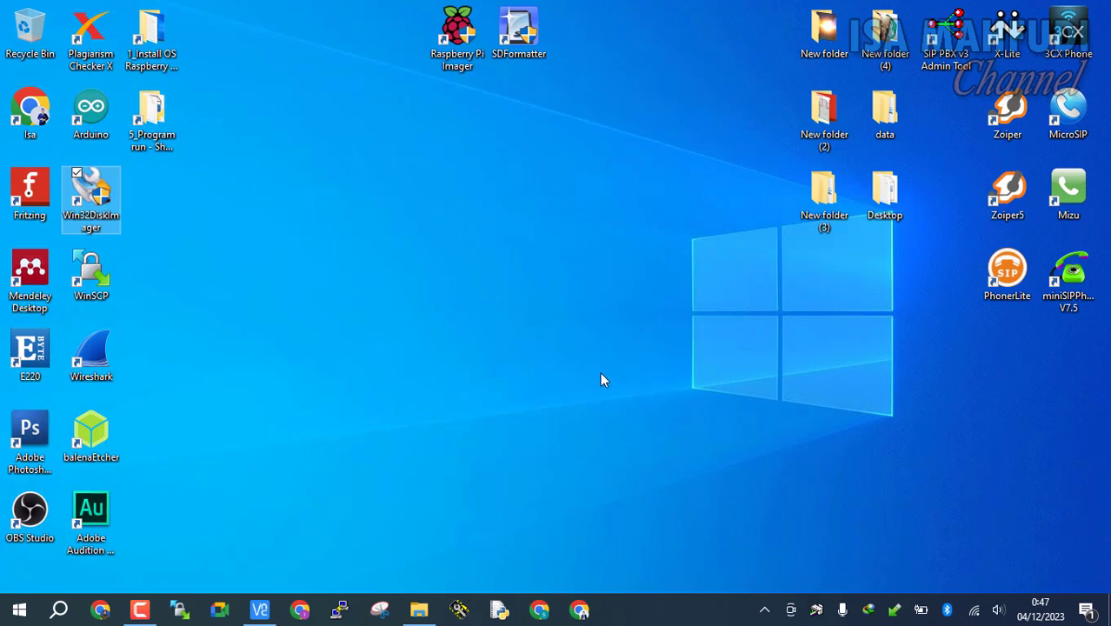
# In Win32 Disk Imager, browse for an image location and create and open a Desktop folder named "OS Clonningan Raspberry Pi 4B Size 32GB"
pyautogui.doubleClick(102, 206)
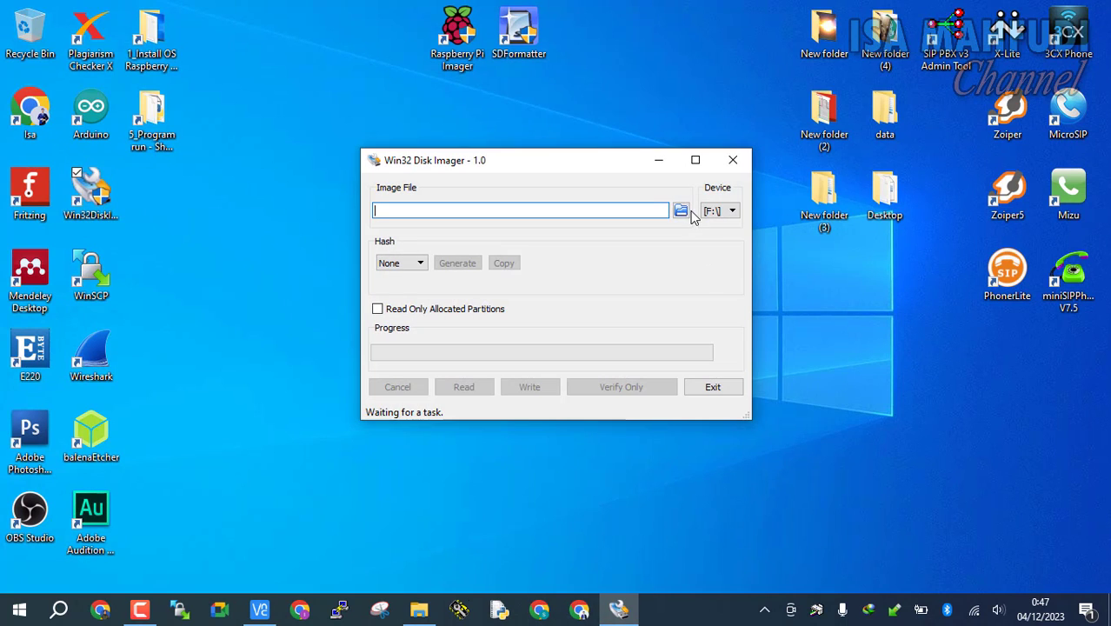
pyautogui.click(681, 211)
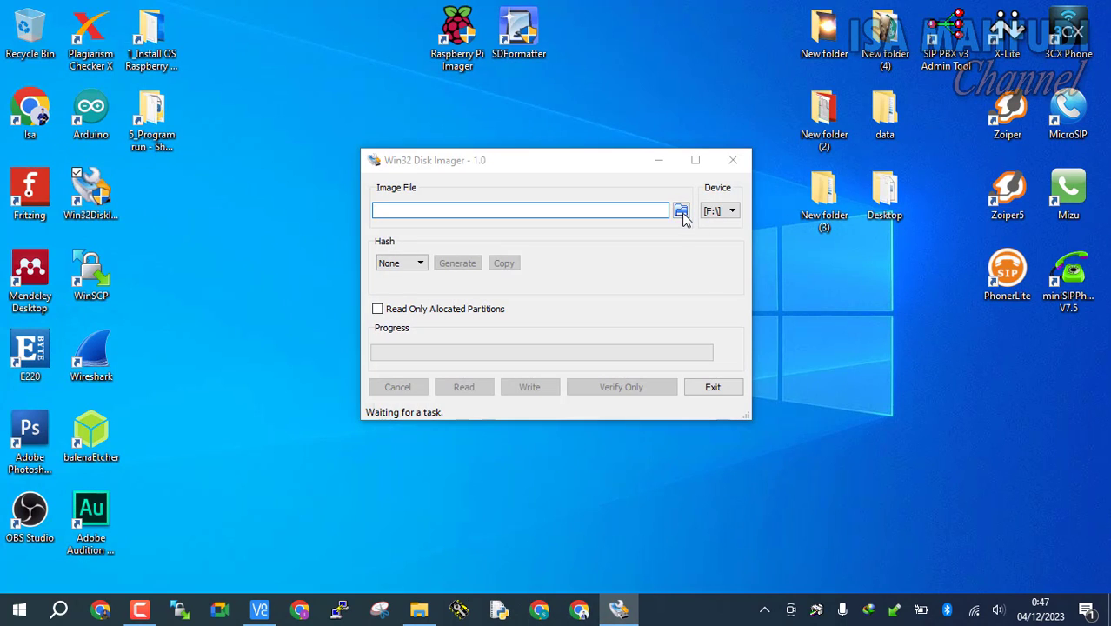
pyautogui.moveTo(480, 330); pyautogui.dragTo(491, 295)
pyautogui.click(430, 302)
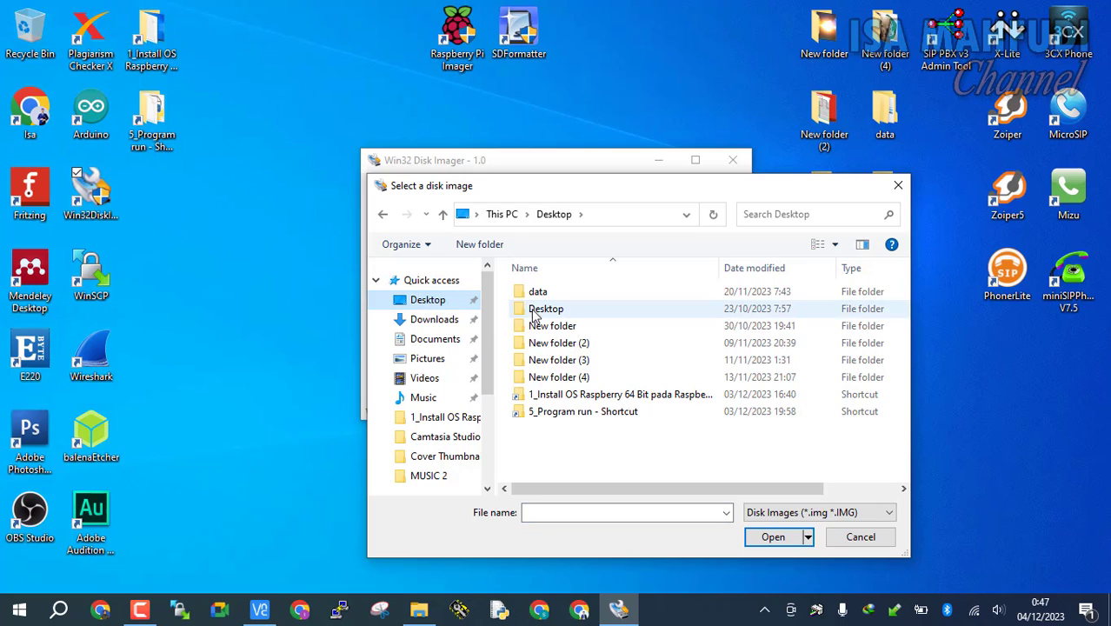
pyautogui.click(495, 250)
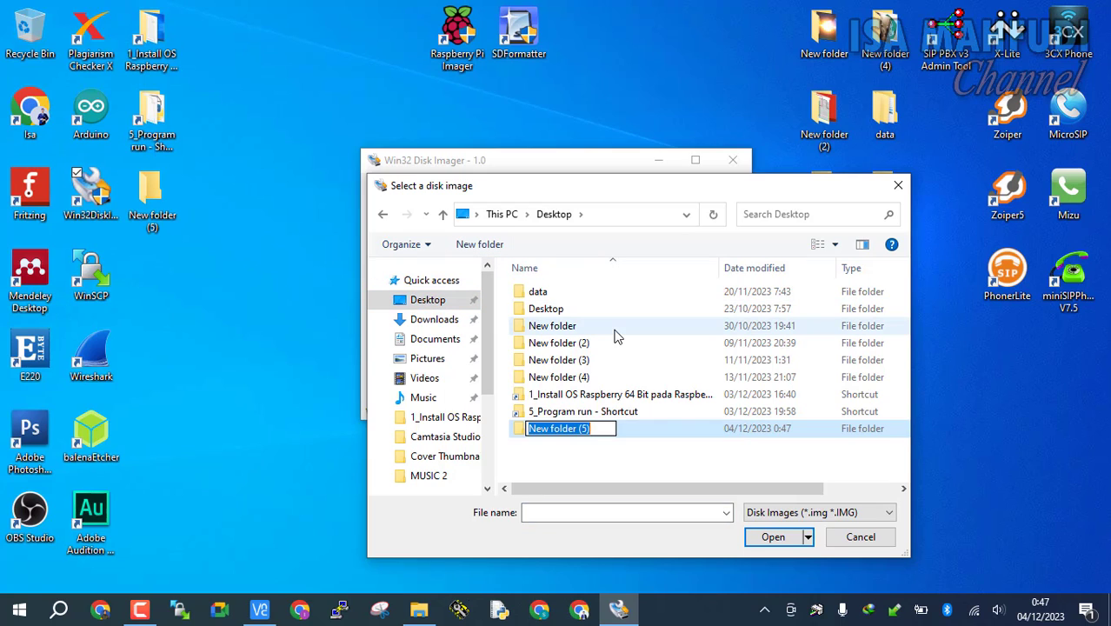
pyautogui.write('OS Cl')
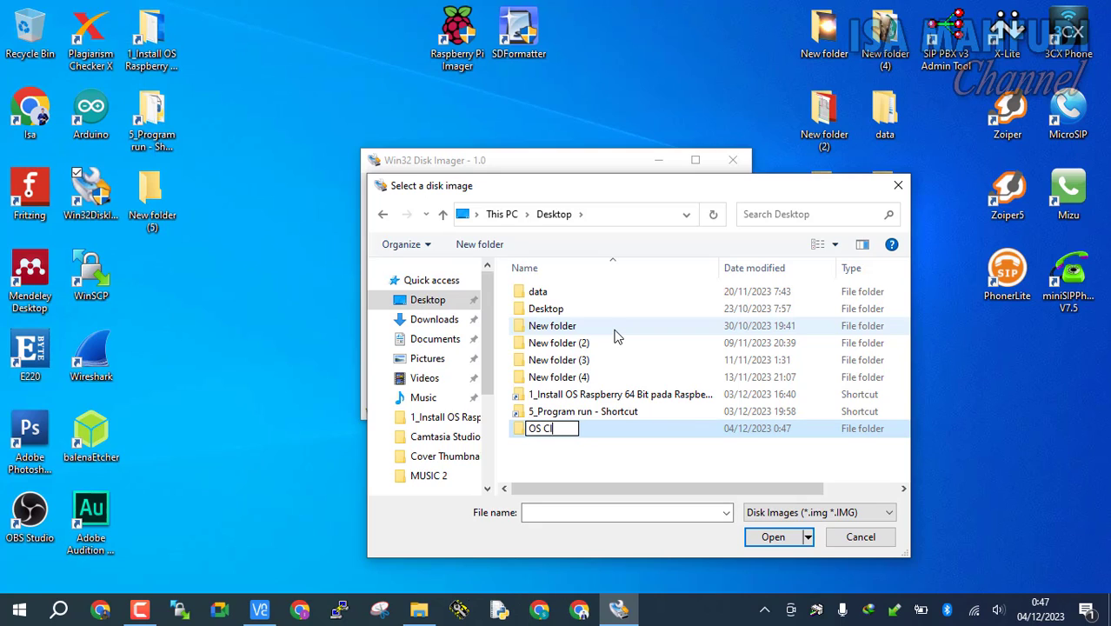
pyautogui.write('onningan')
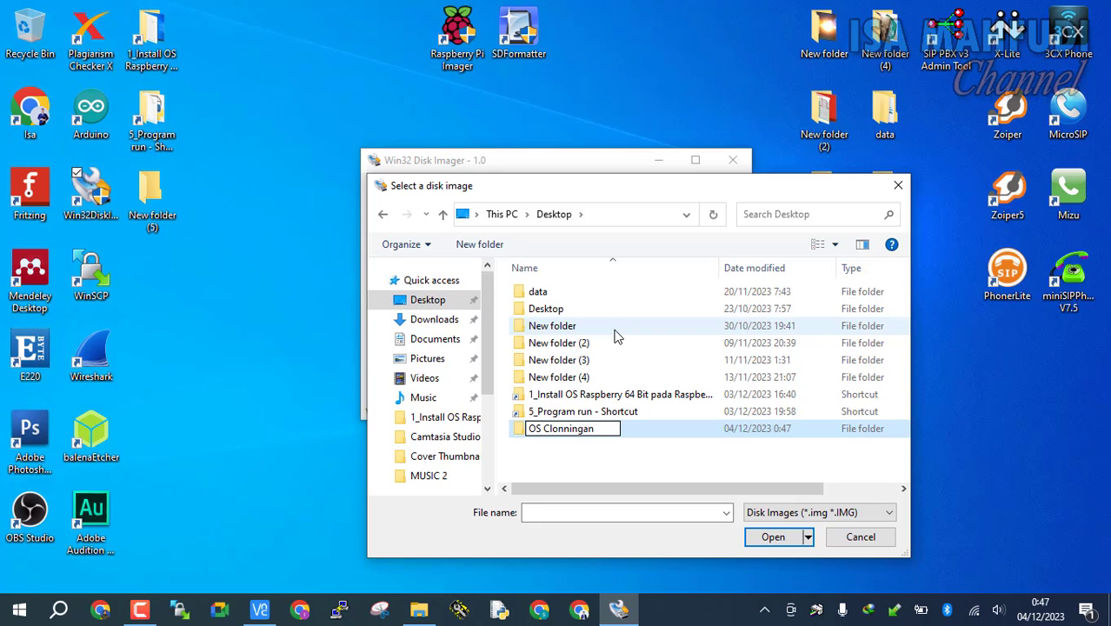
pyautogui.write(' Raspberry P')
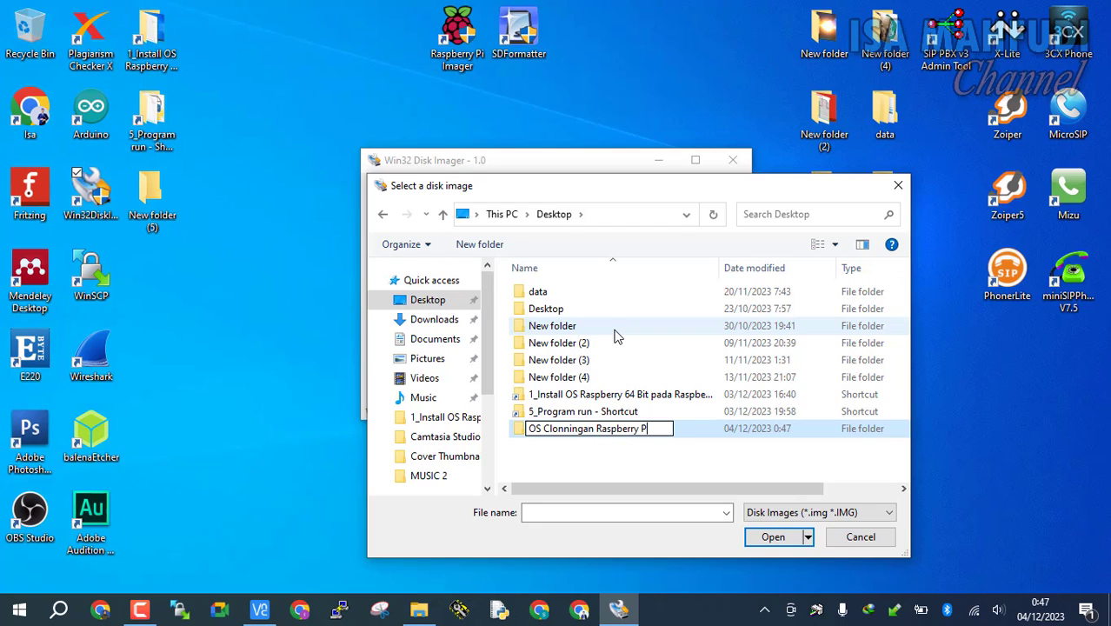
pyautogui.write('i 4B Size ')
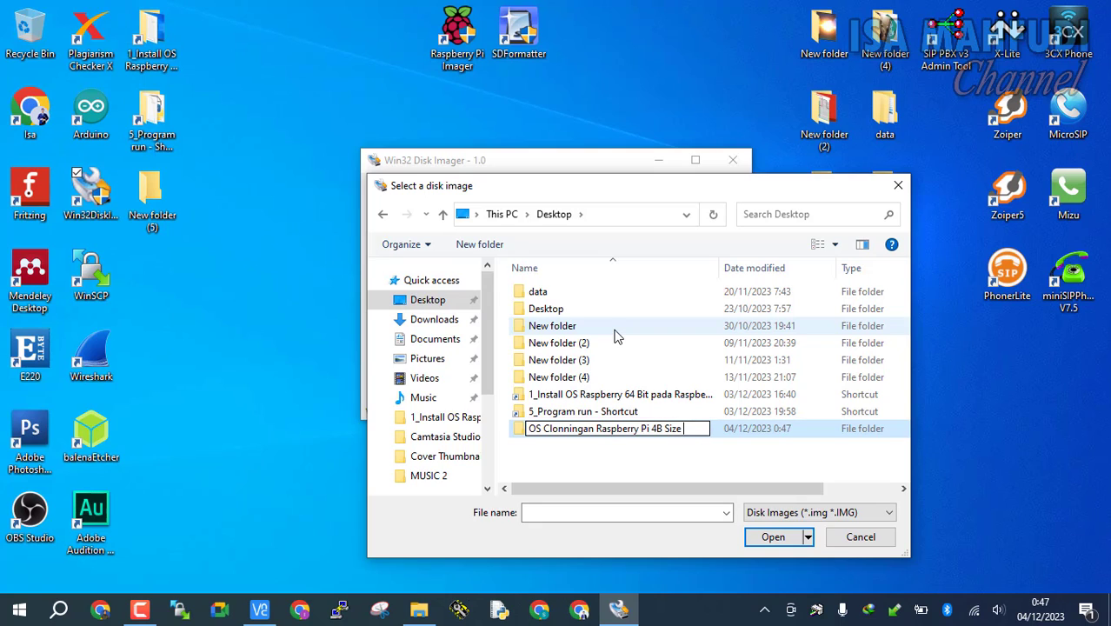
pyautogui.write('32GB')
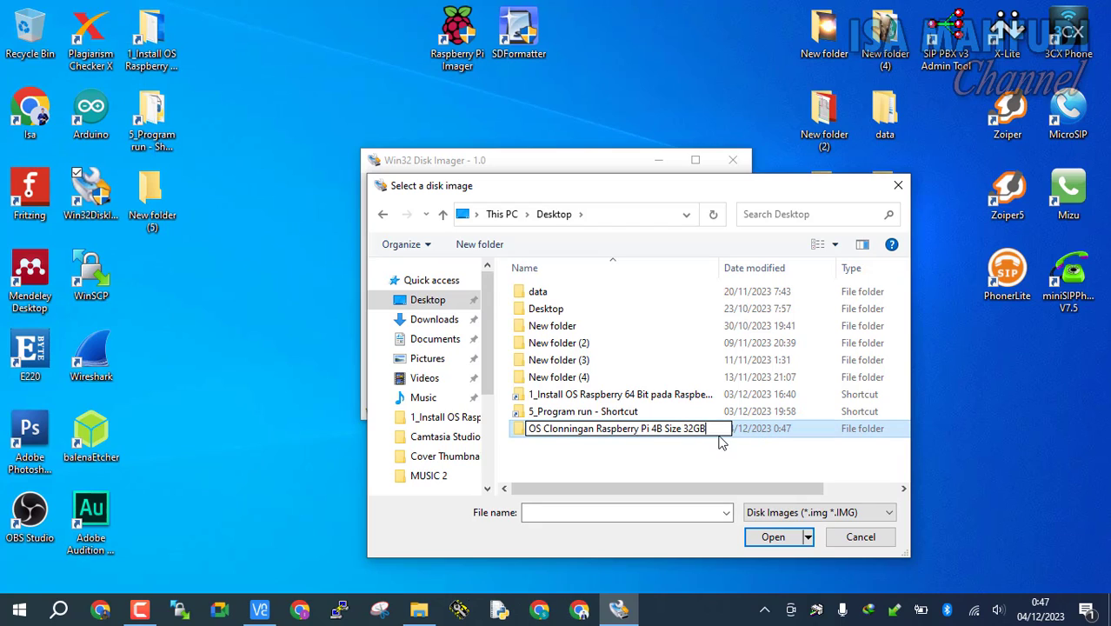
pyautogui.doubleClick(763, 429)
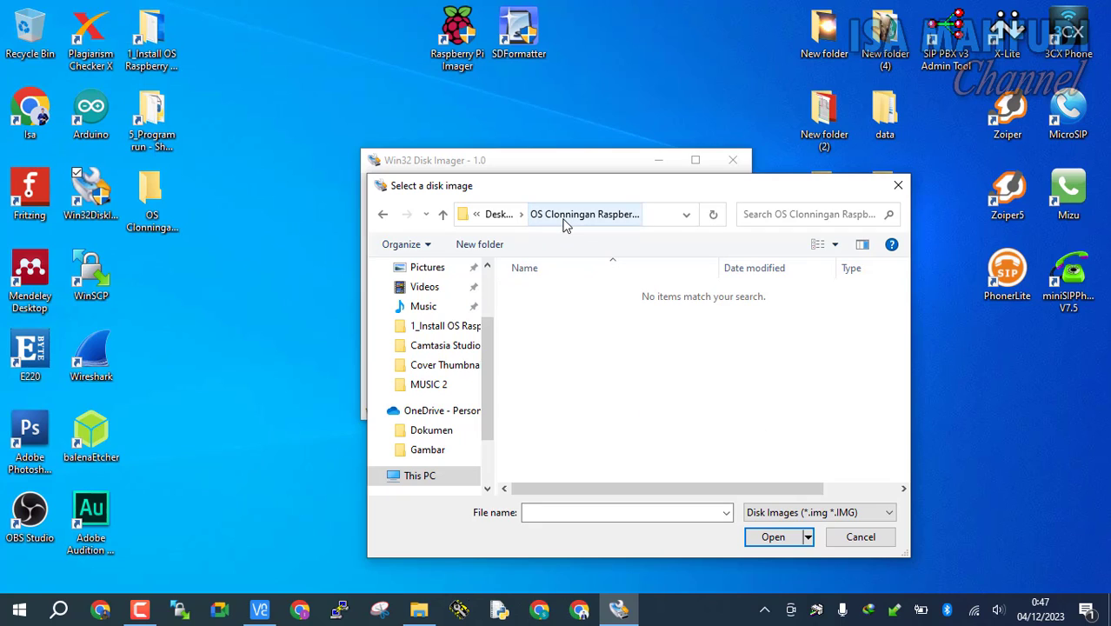
# Set the disk image file name to "Hasil Clonning OS Rapberry Pi 4B.img" in the new folder
pyautogui.click(632, 513)
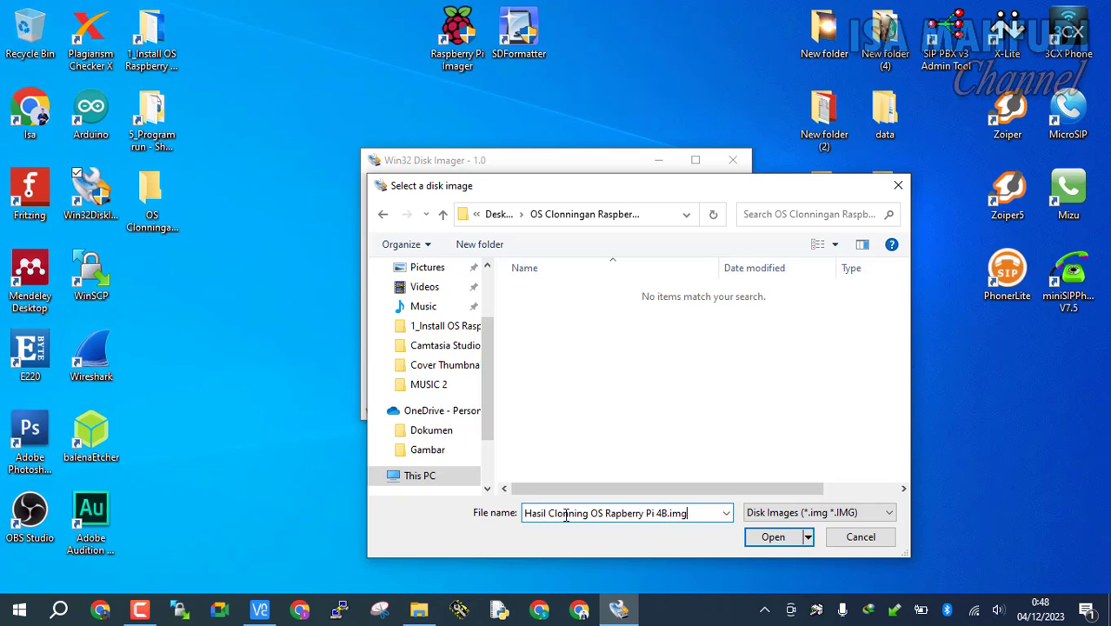
pyautogui.moveTo(524, 513); pyautogui.dragTo(678, 516)
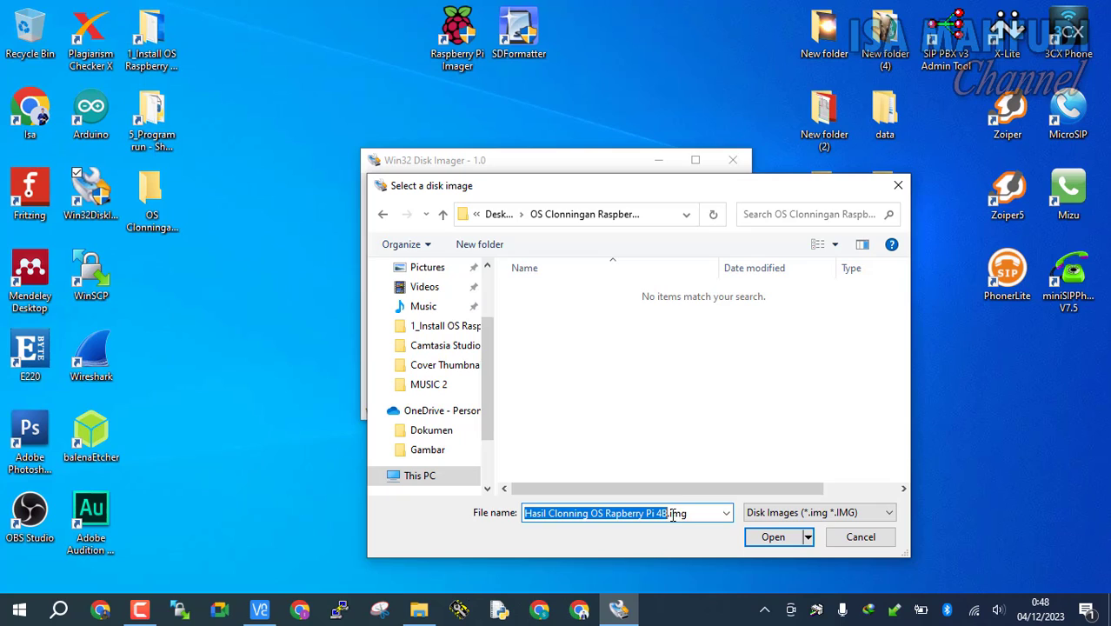
pyautogui.click(671, 515)
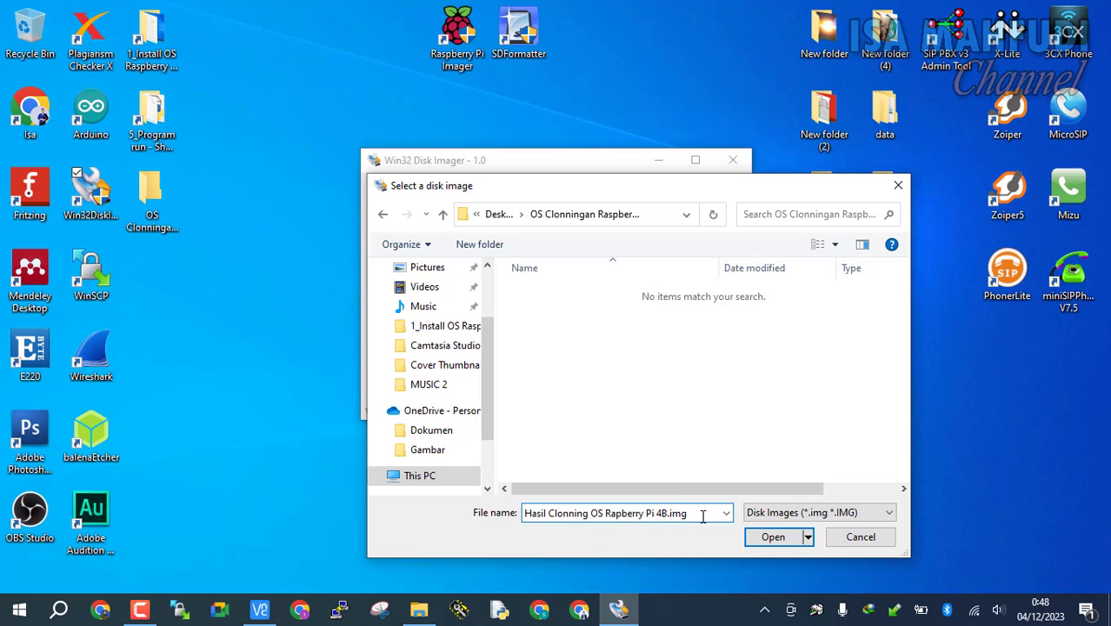
pyautogui.click(773, 537)
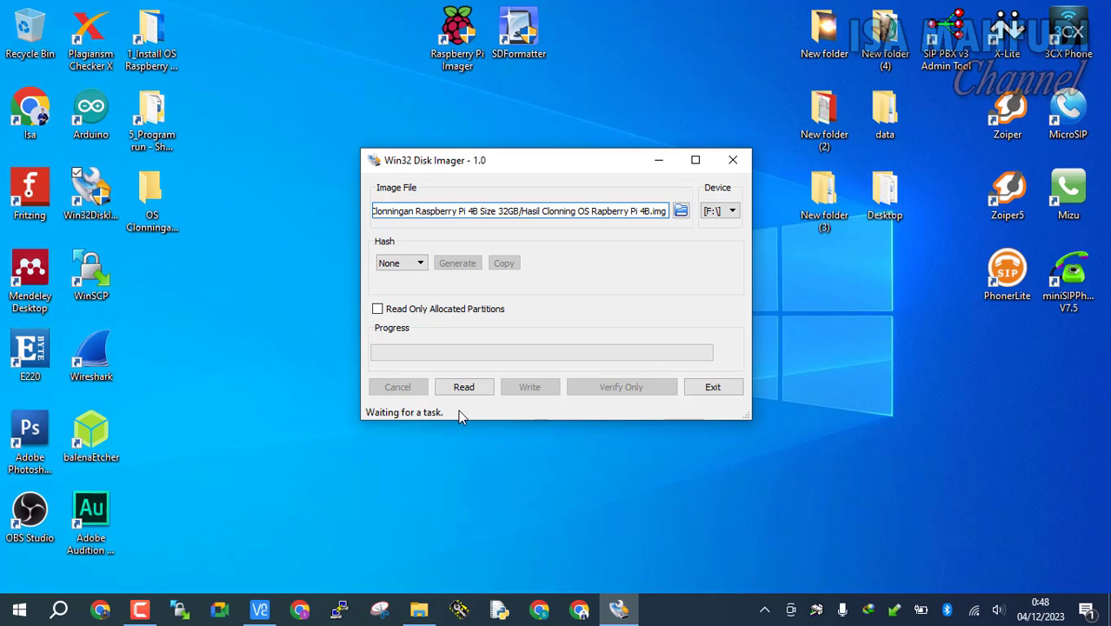
# Read the card in drive F: into the image file and exit the imaging program when it completes
pyautogui.click(461, 389)
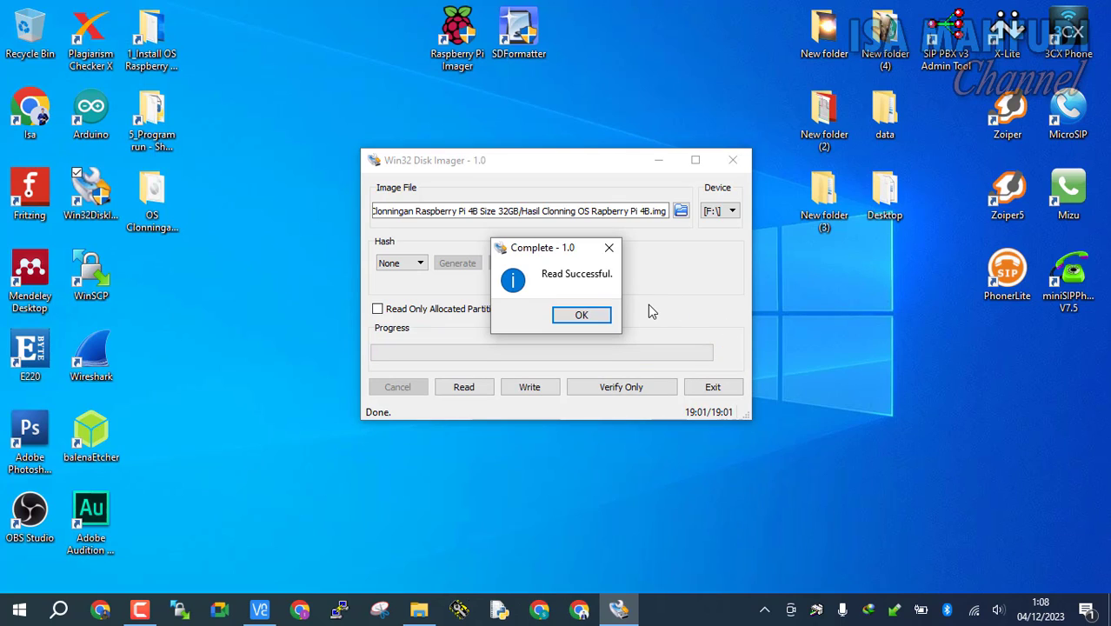
pyautogui.click(596, 317)
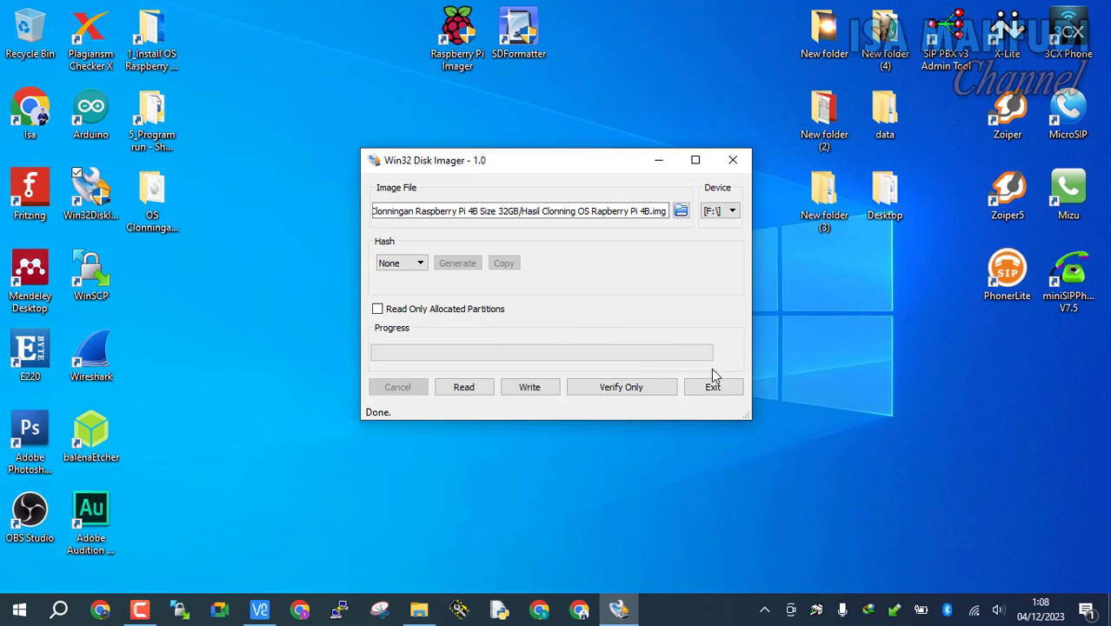
pyautogui.click(727, 389)
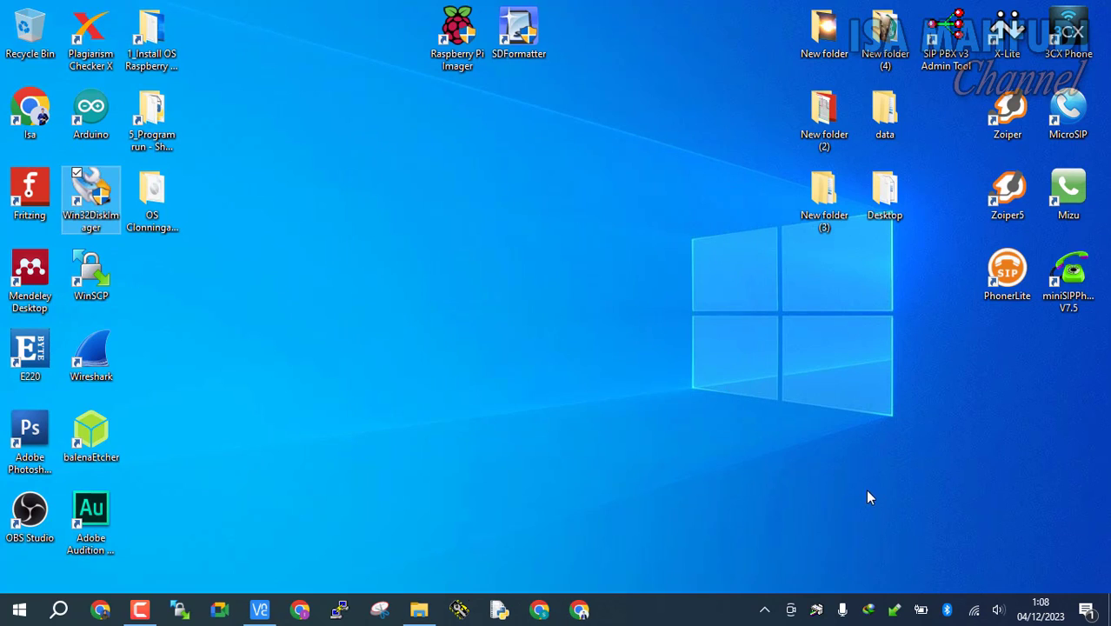
# Open the OS Clonningan folder on the desktop and examine the cloned disk image file's details
pyautogui.click(896, 609)
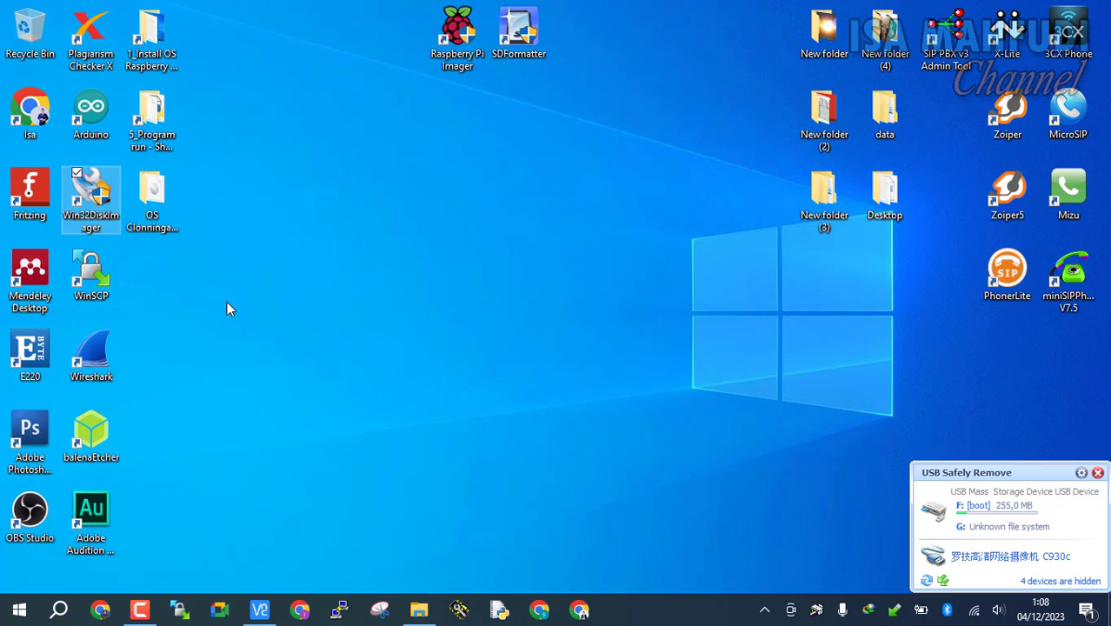
pyautogui.click(236, 200)
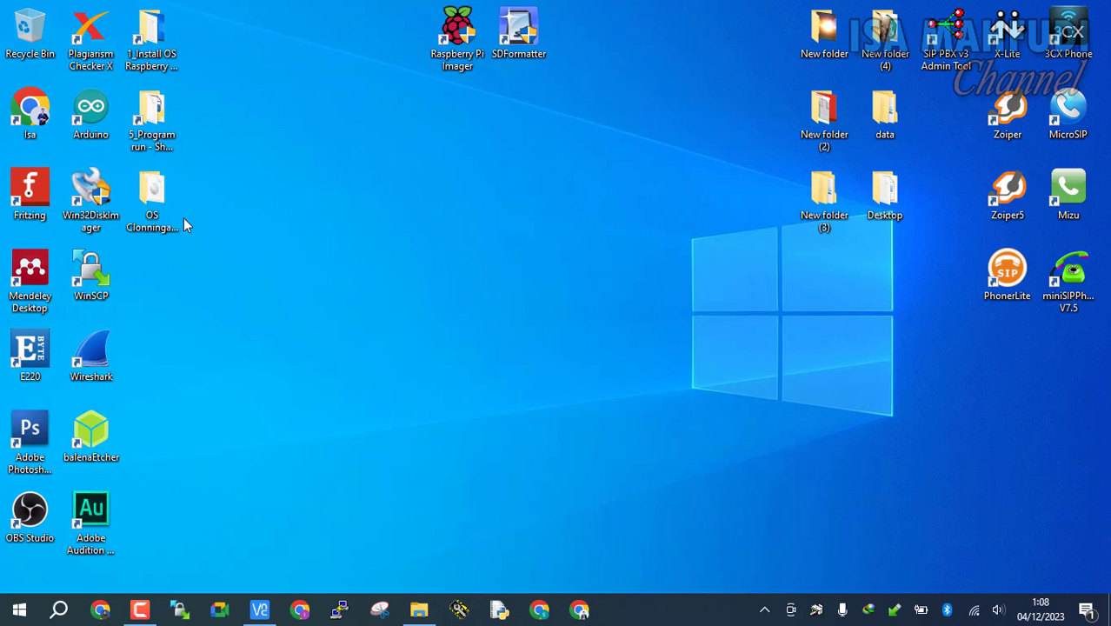
pyautogui.doubleClick(166, 195)
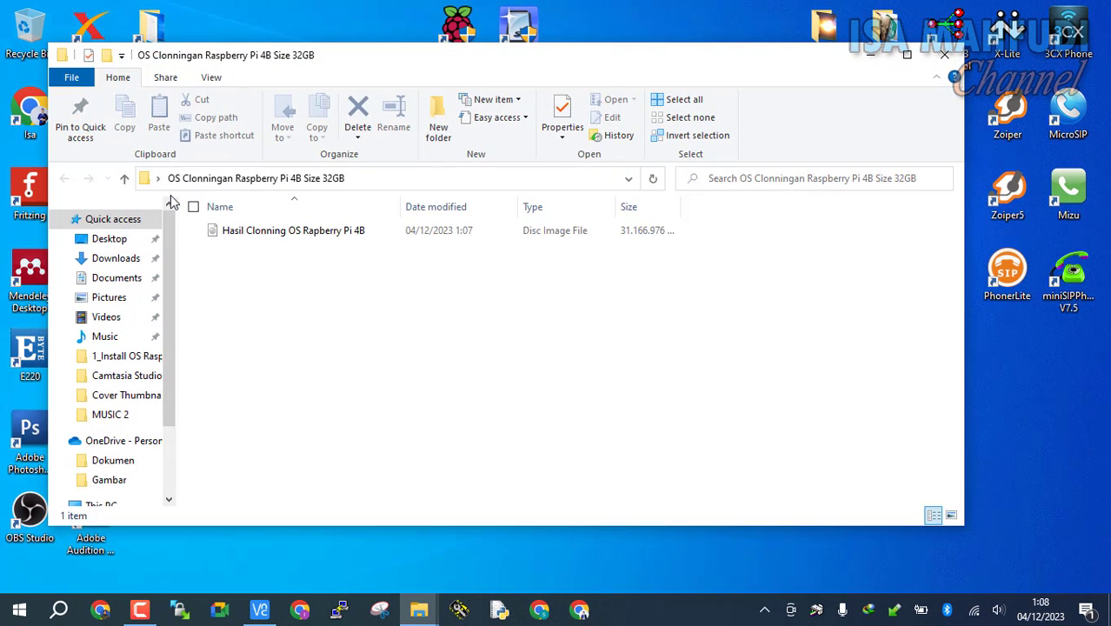
pyautogui.click(355, 231)
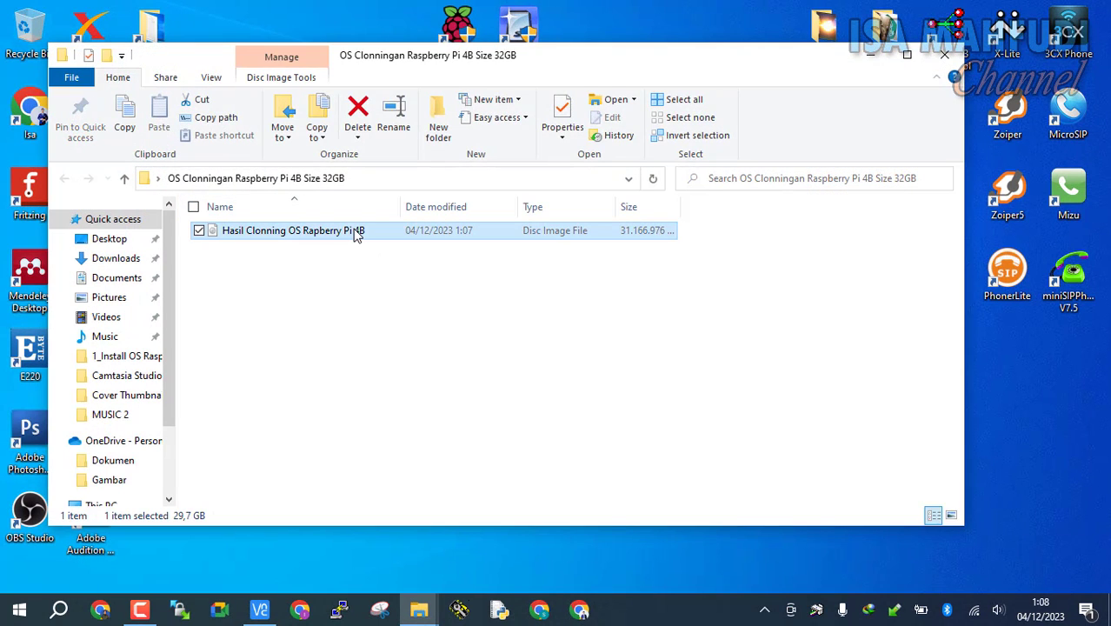
pyautogui.click(907, 55)
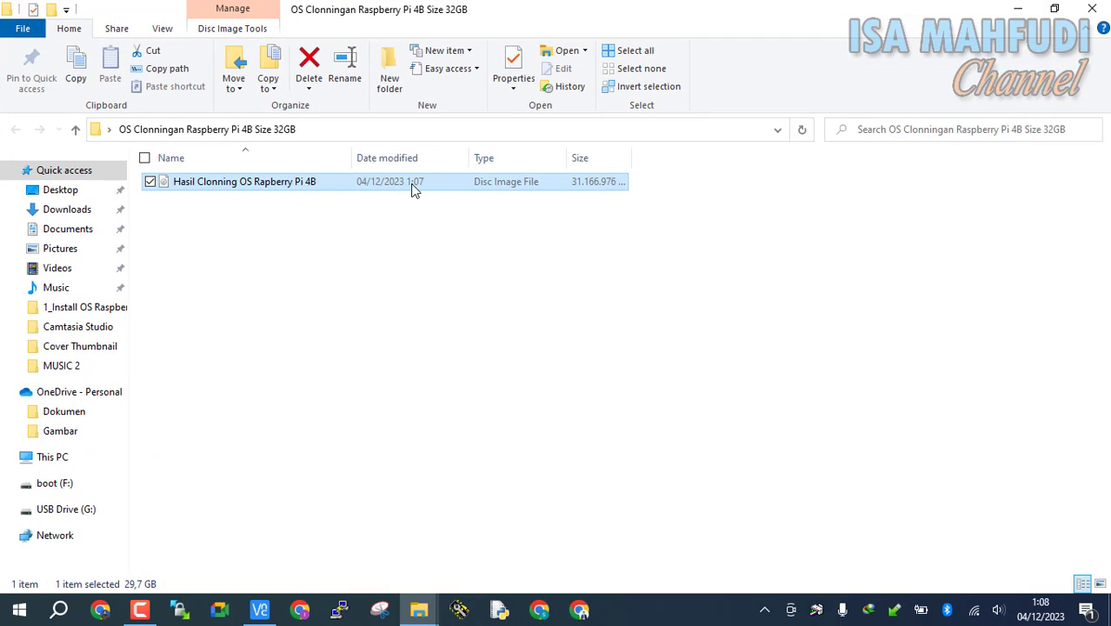
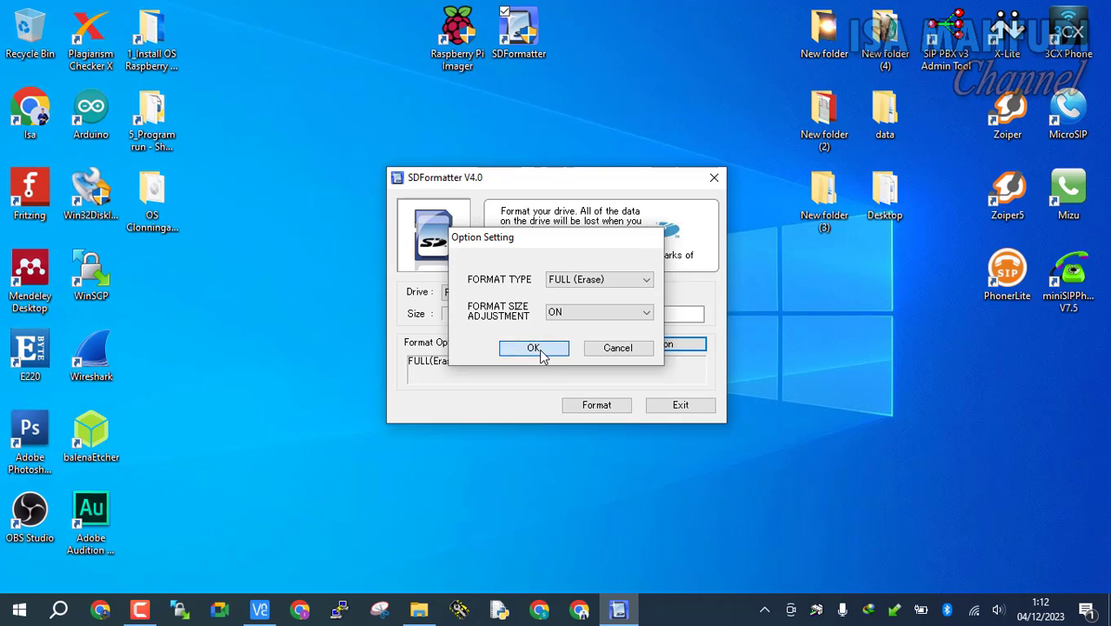
# Format drive F: in SDFormatter with format type FULL (Erase) and size adjustment ON, and exit the formatter
pyautogui.click(534, 348)
pyautogui.click(519, 295)
pyautogui.click(517, 304)
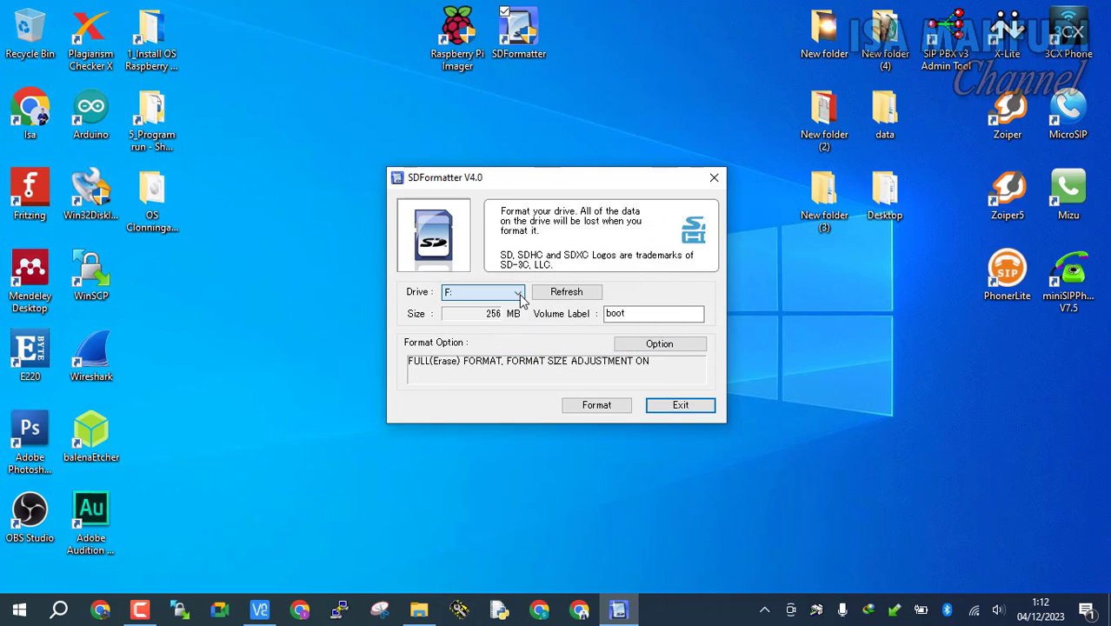
pyautogui.click(596, 412)
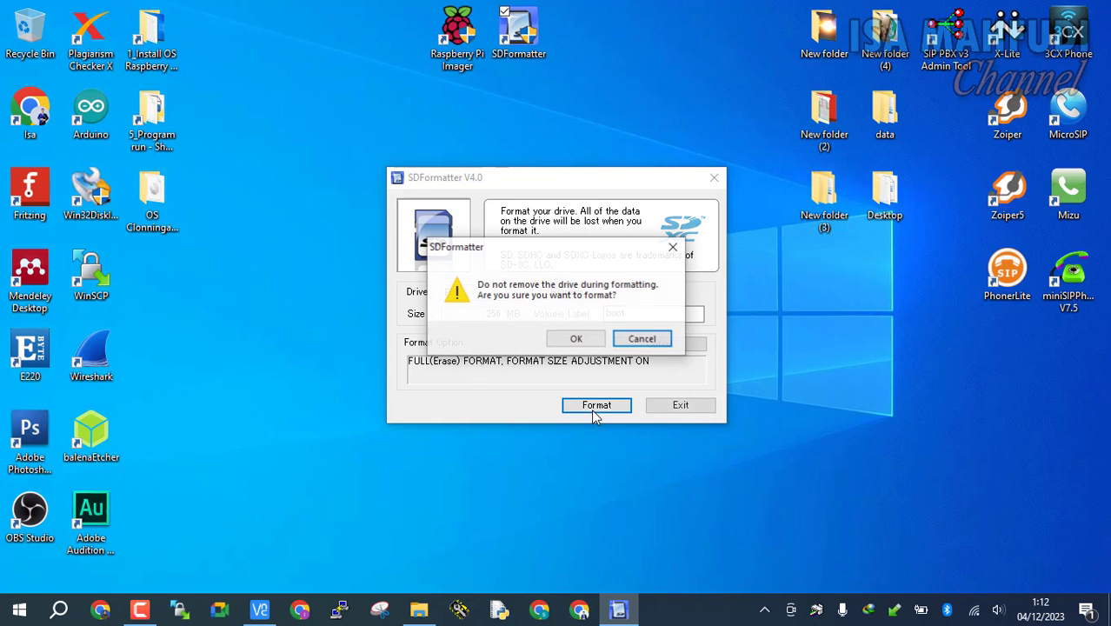
pyautogui.click(587, 342)
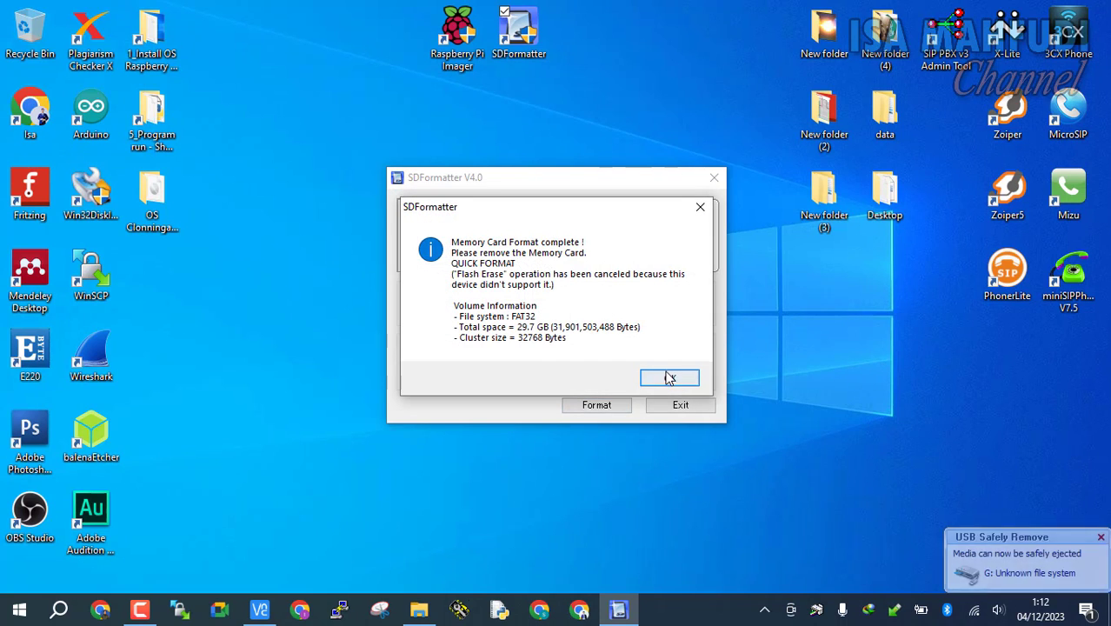
pyautogui.click(678, 379)
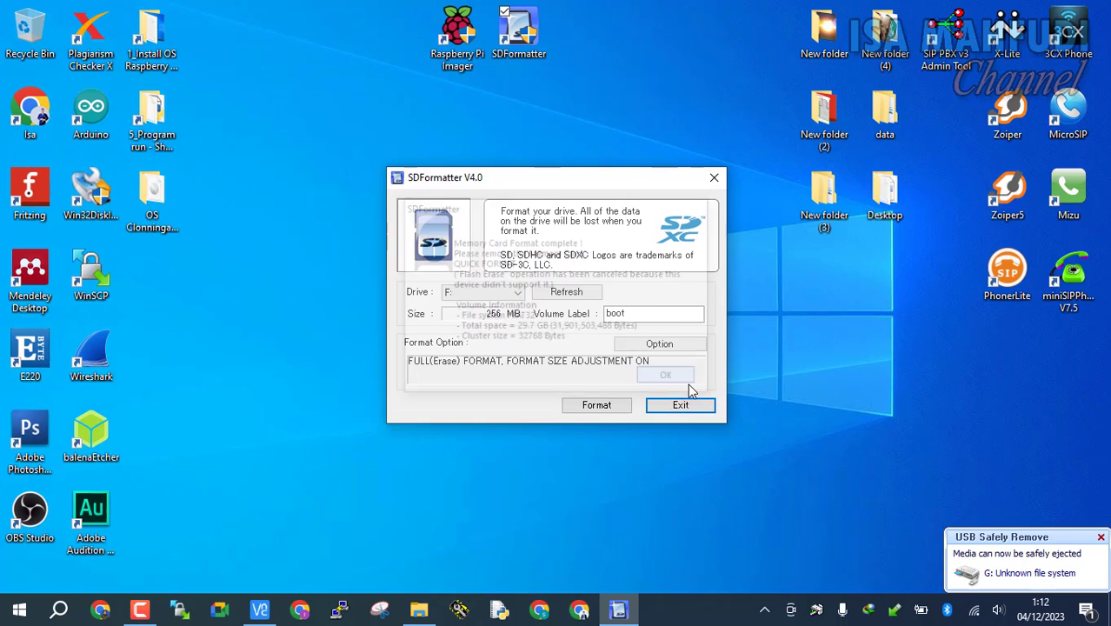
pyautogui.click(693, 413)
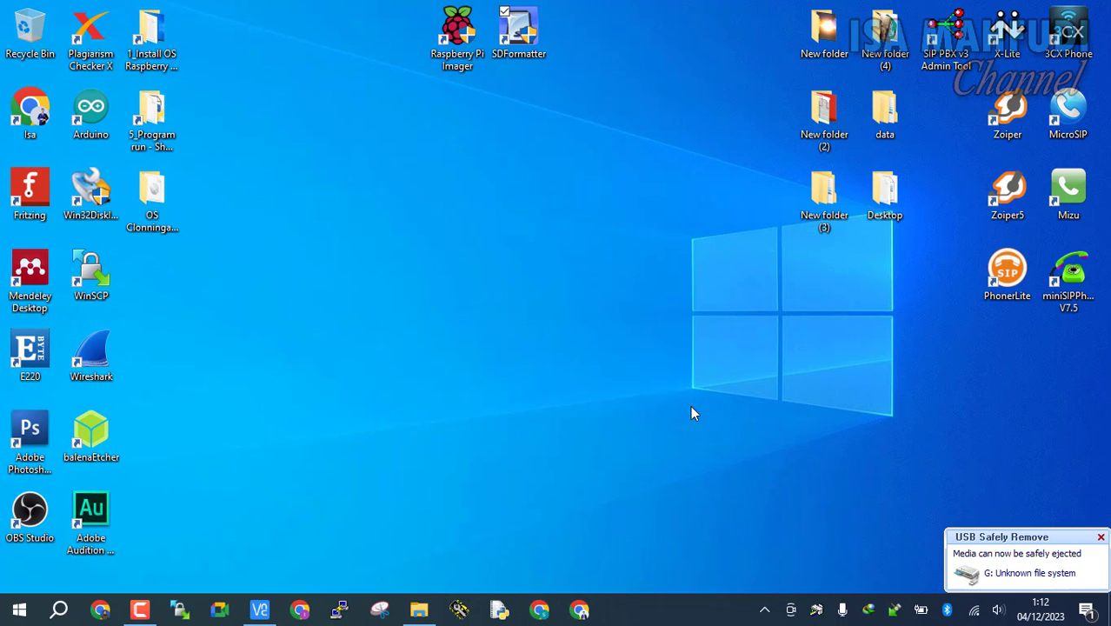
# In Win32 Disk Imager, load the image "Hasil Clonning OS Rapberry Pi 4B" from the desktop folder "OS Clonningan Raspberry Pi 4B Size 32GB"
pyautogui.doubleClick(98, 209)
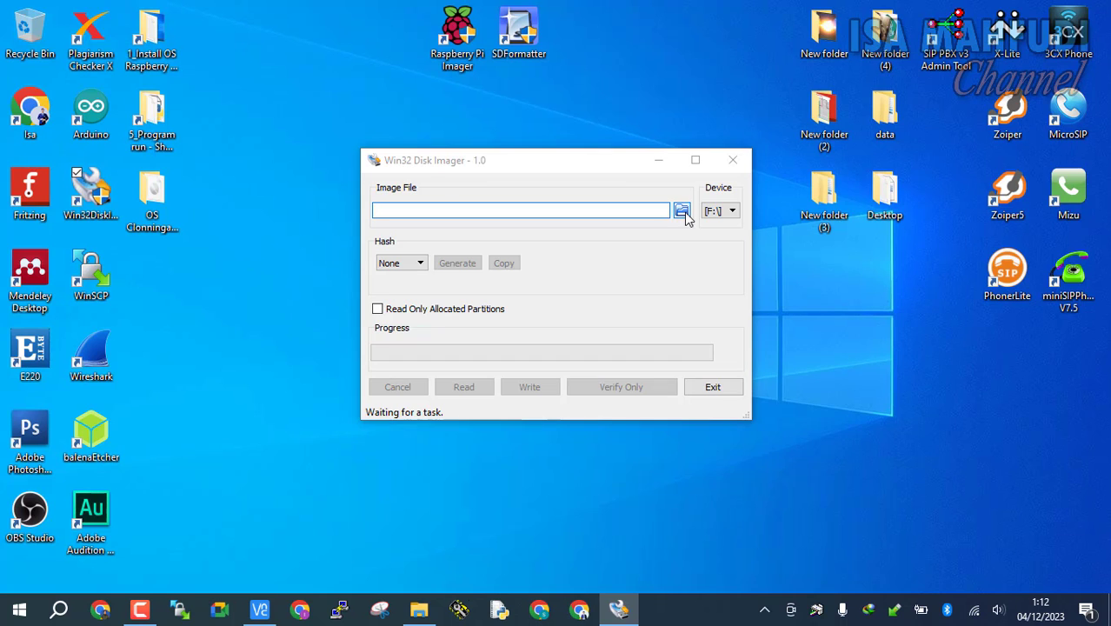
pyautogui.click(683, 213)
pyautogui.click(429, 304)
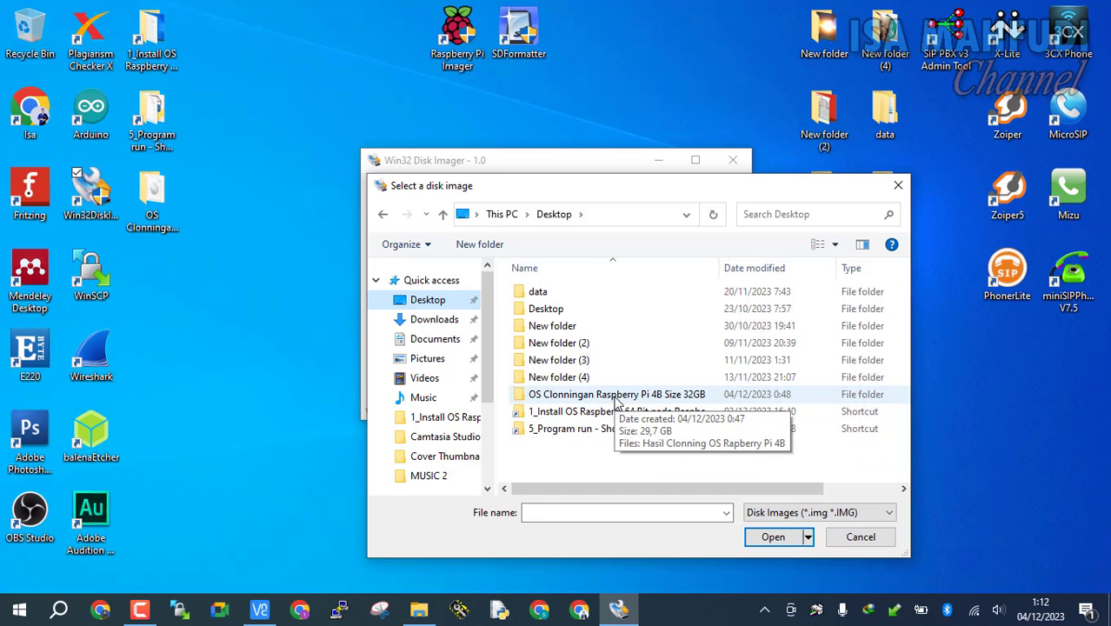
pyautogui.doubleClick(615, 395)
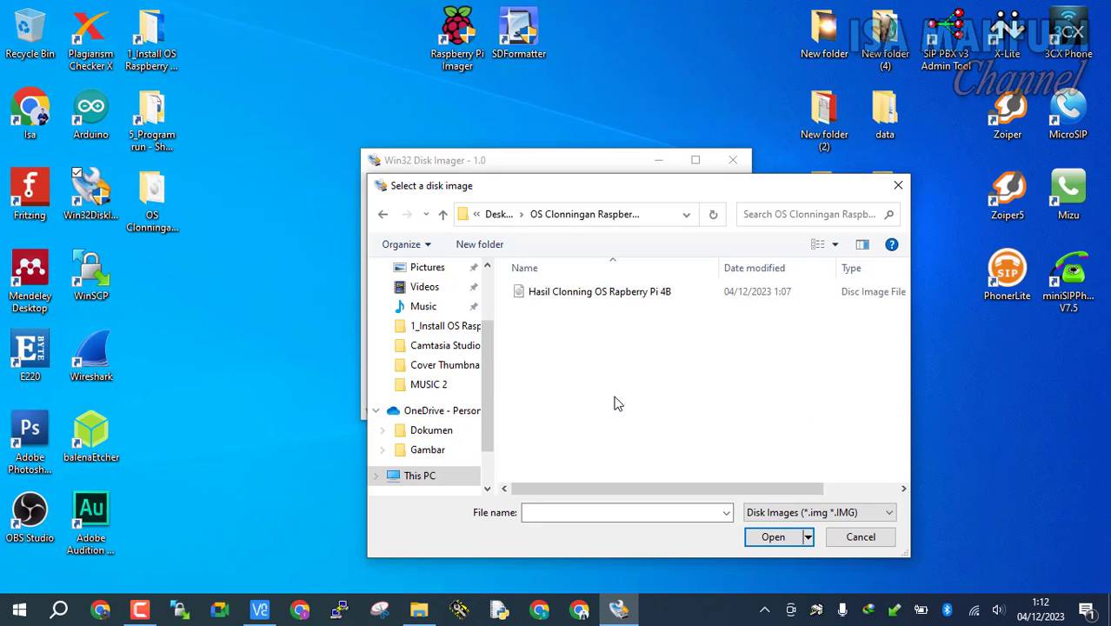
pyautogui.click(633, 300)
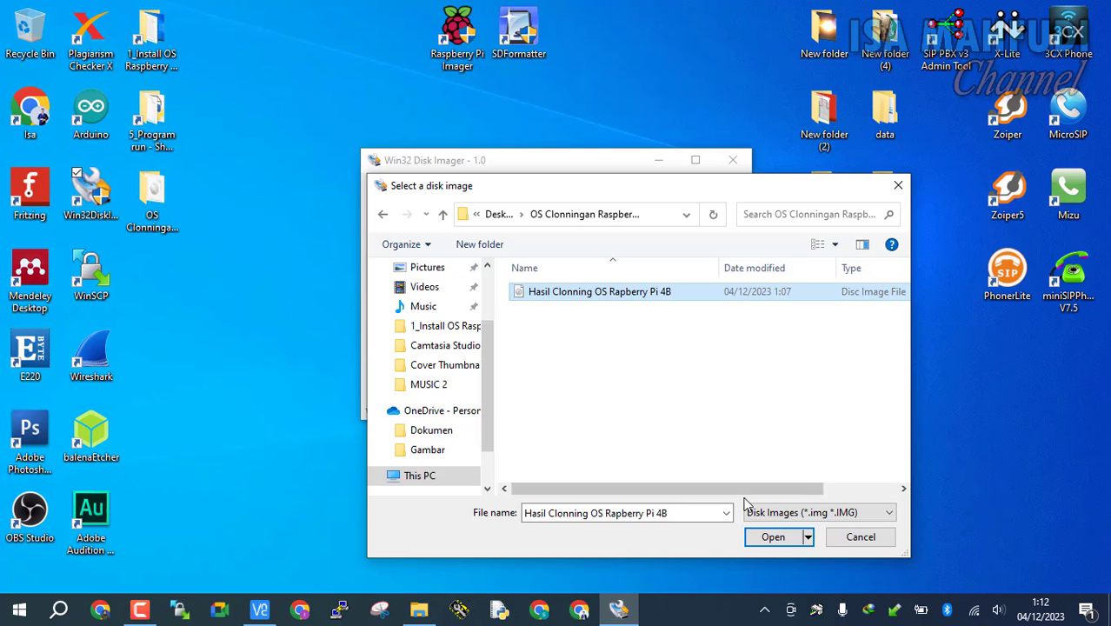
pyautogui.click(773, 538)
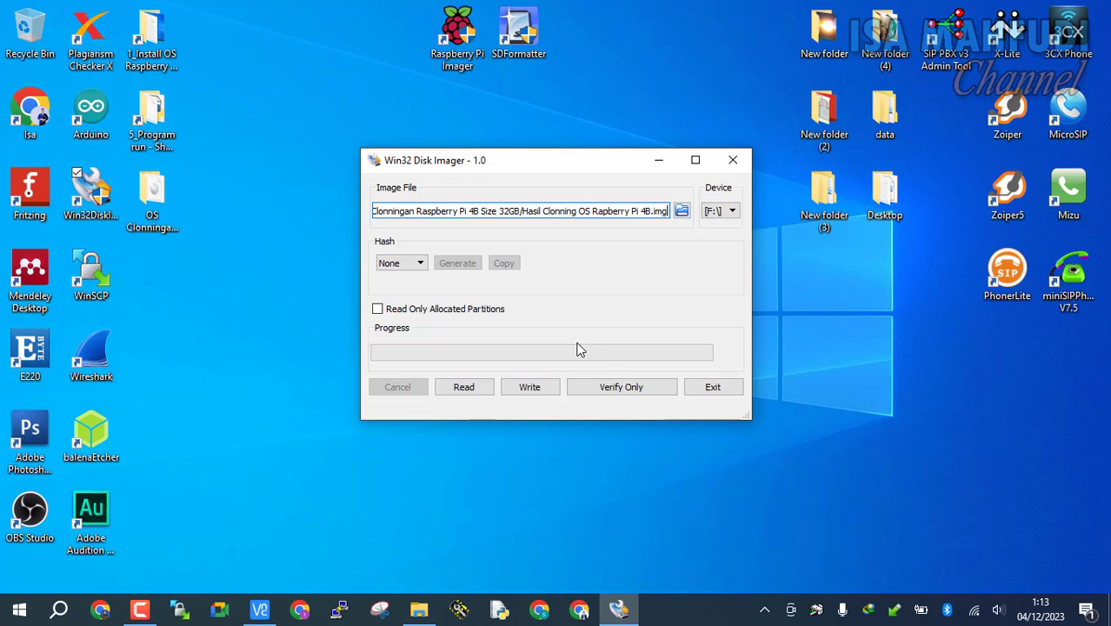
# Write the loaded image to the card in drive F:, accepting the overwrite, and exit the imaging program when it completes
pyautogui.click(543, 389)
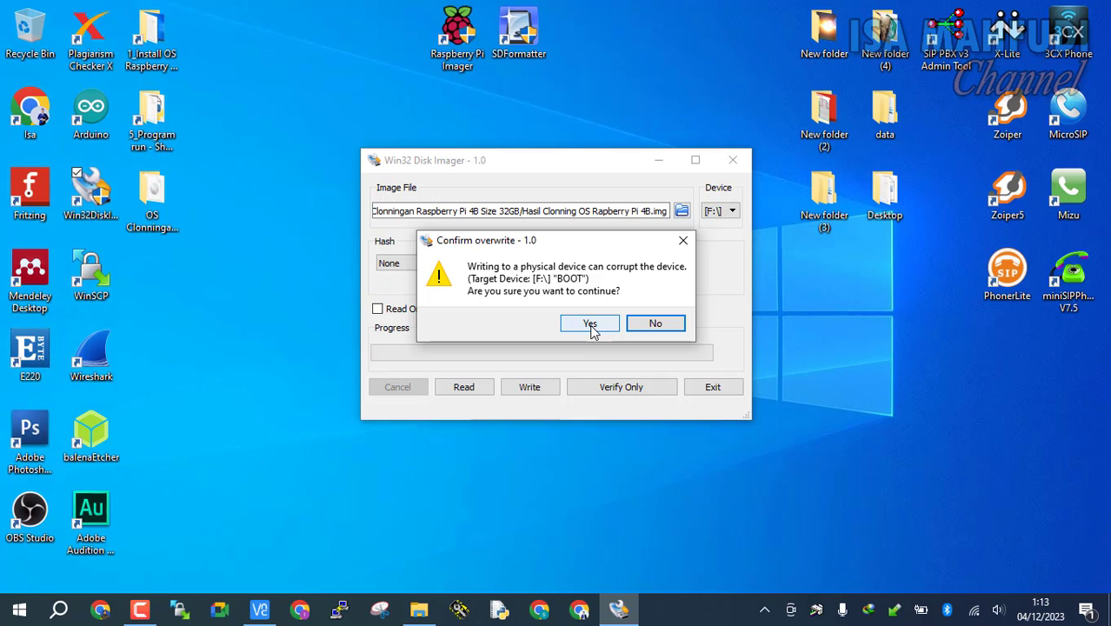
pyautogui.click(590, 325)
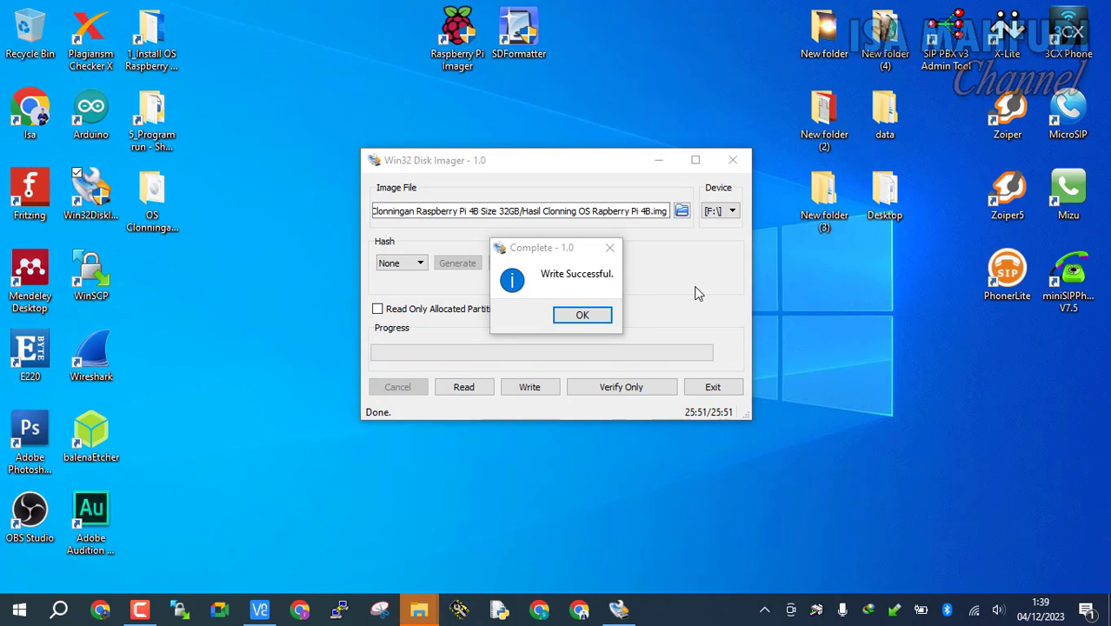
pyautogui.click(582, 315)
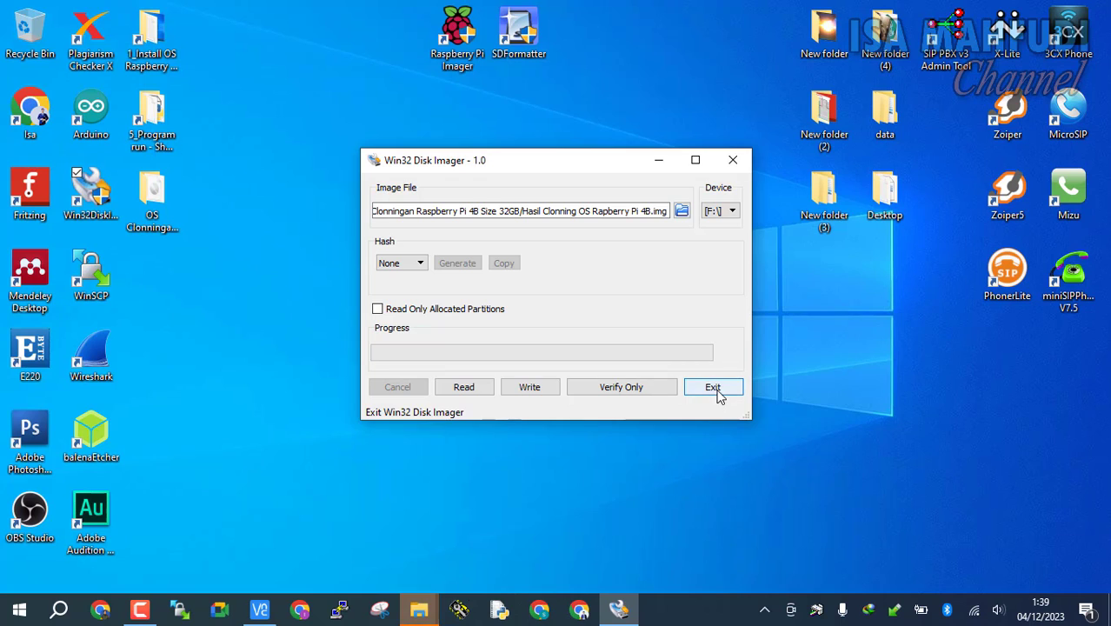
pyautogui.click(712, 389)
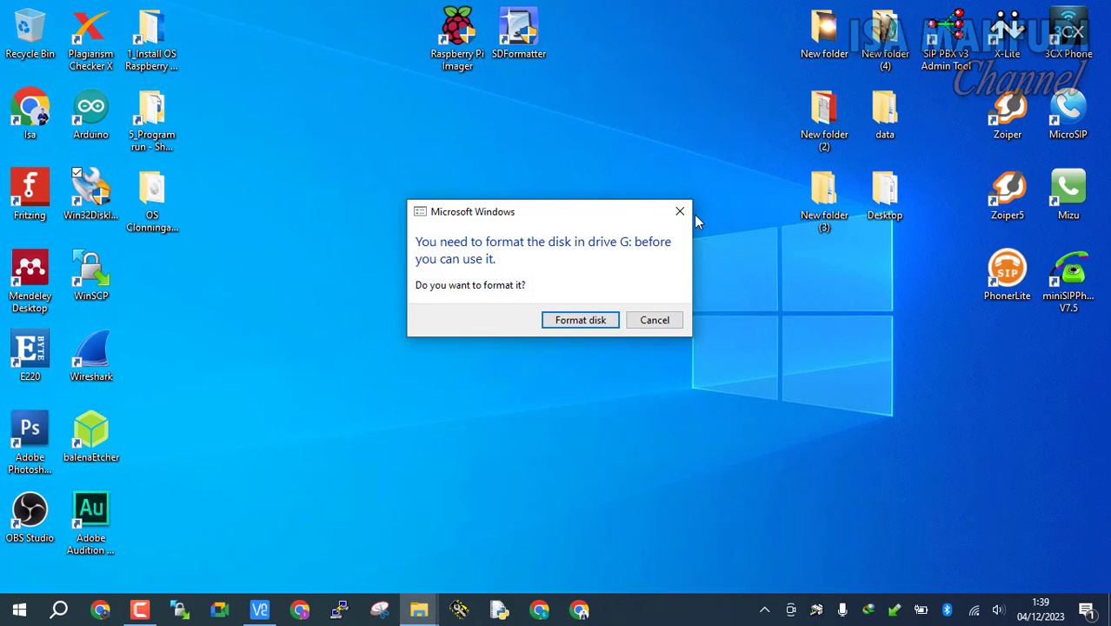
# Dismiss the offer to format drive G: and safely eject the boot card in drive F: with USB Safely Remove
pyautogui.click(681, 213)
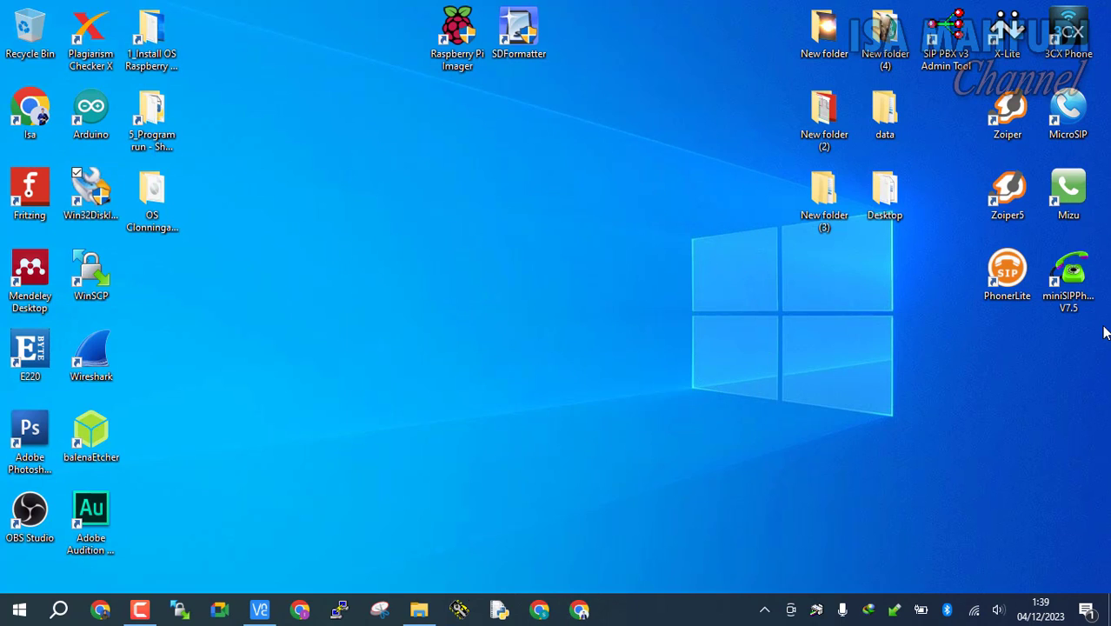
pyautogui.click(894, 609)
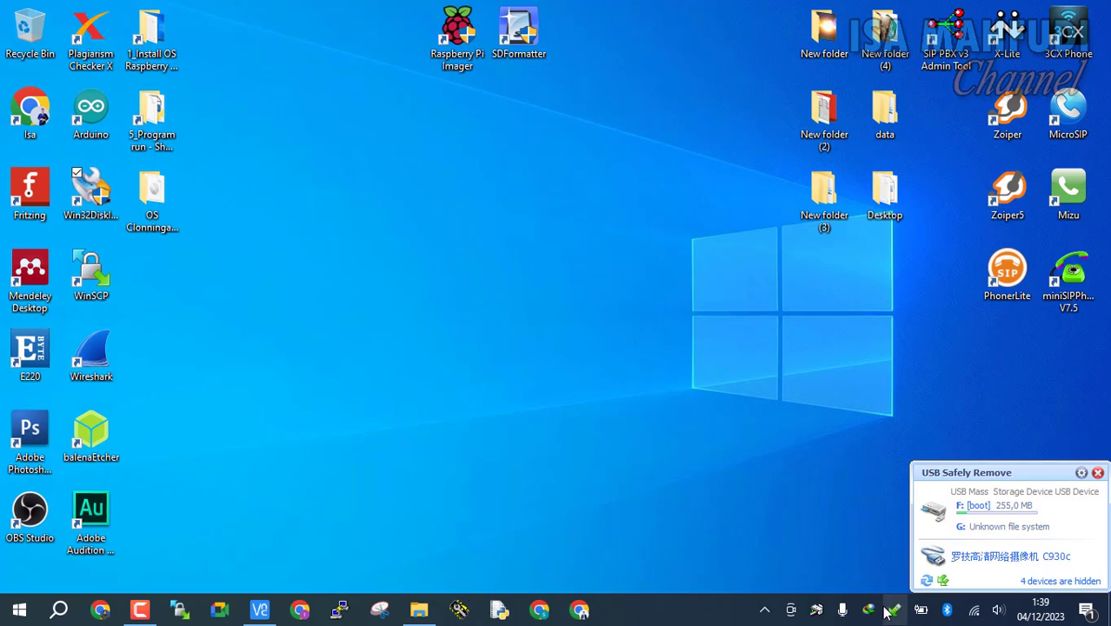
pyautogui.click(955, 510)
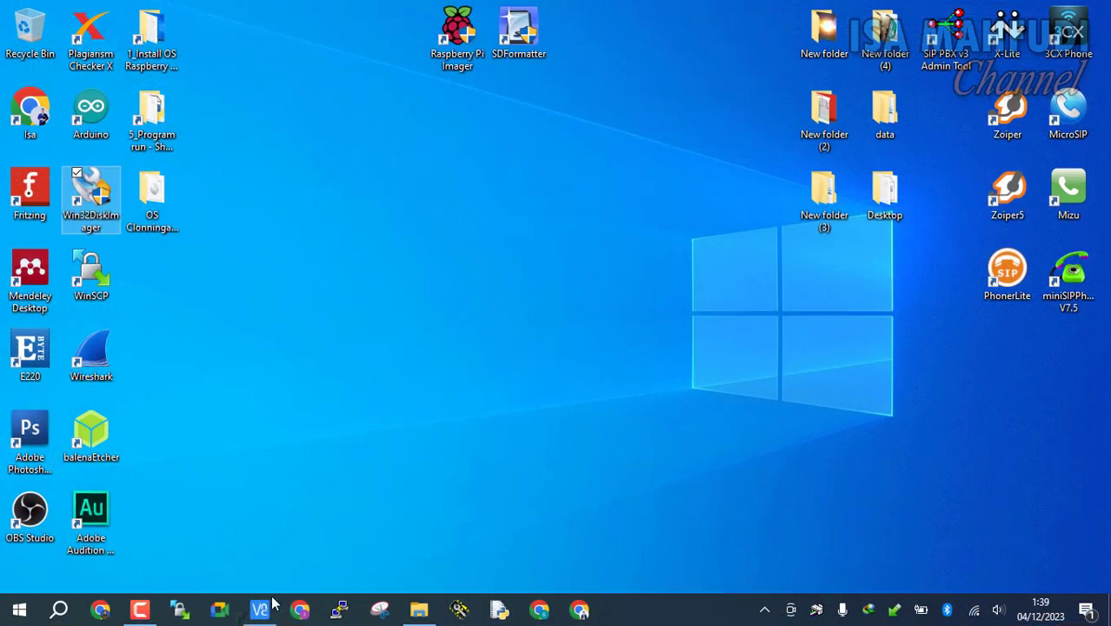
# Switch to VNC Viewer, connect to the Raspberry Pi at 192.168.1.5, dismiss its SSH password warning and maximize the session
pyautogui.click(260, 608)
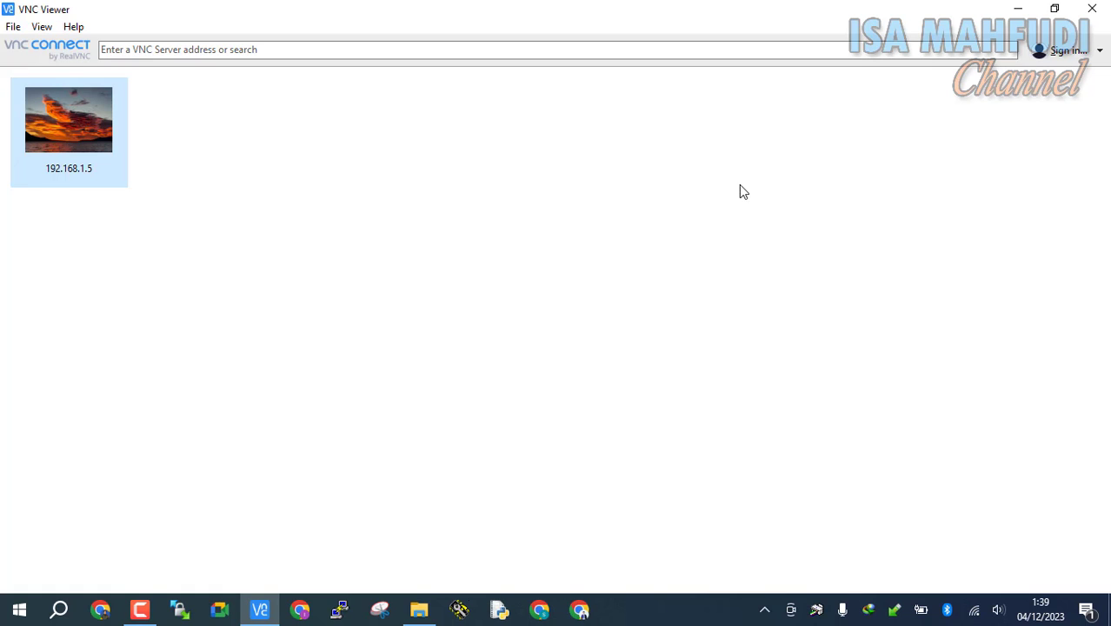
pyautogui.doubleClick(68, 142)
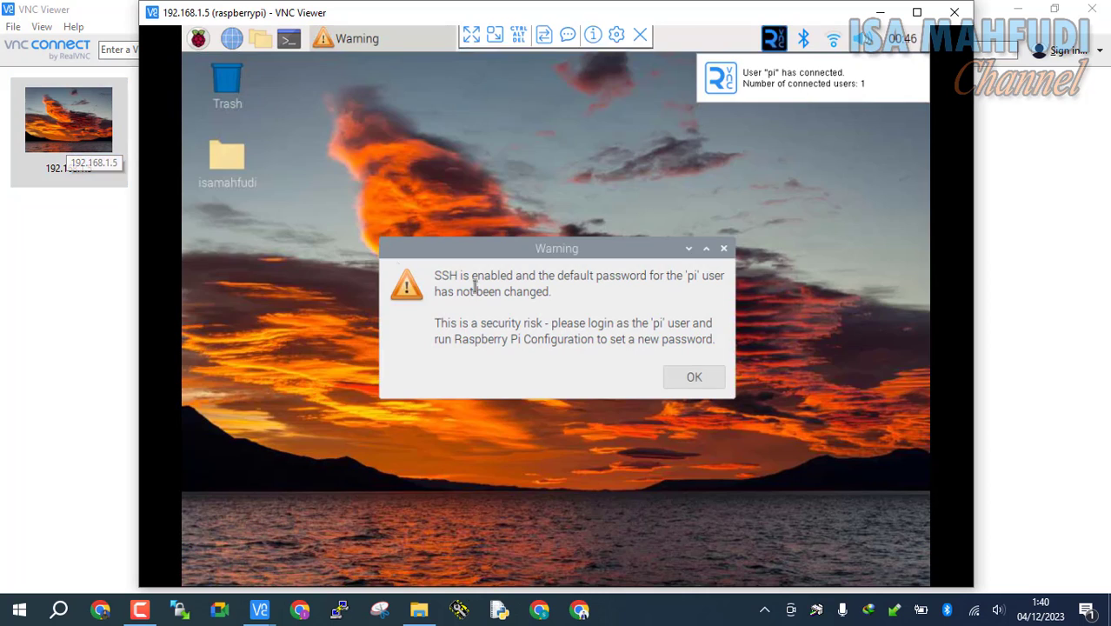
pyautogui.click(693, 379)
pyautogui.click(924, 12)
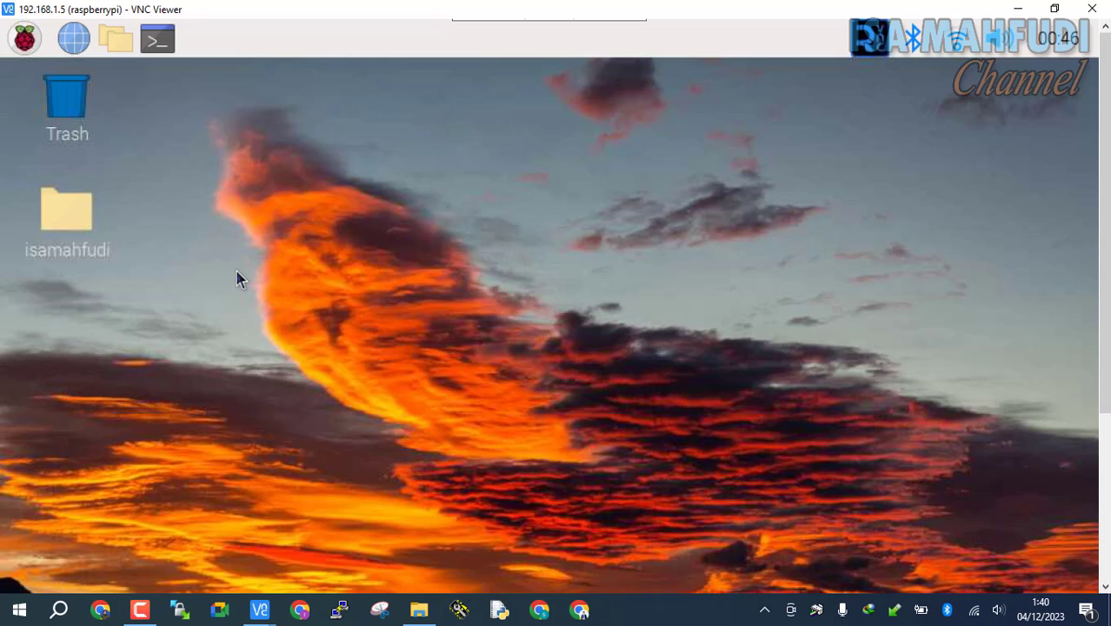
# Examine the contents of the folder on the Raspberry Pi desktop, and close both the folder and the remote session
pyautogui.doubleClick(69, 217)
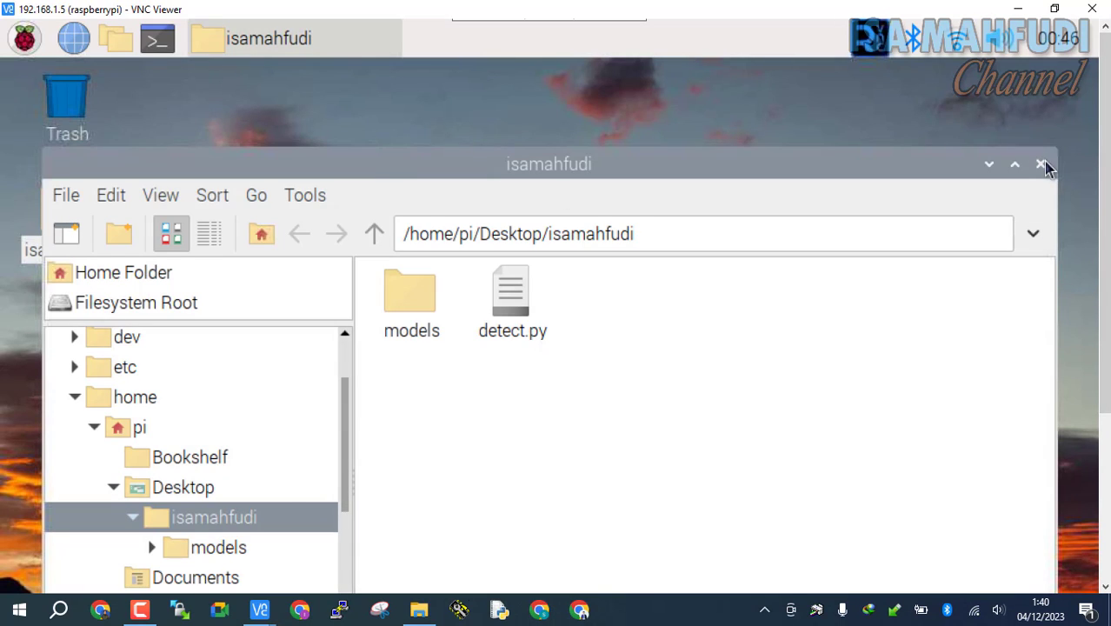
pyautogui.click(1041, 163)
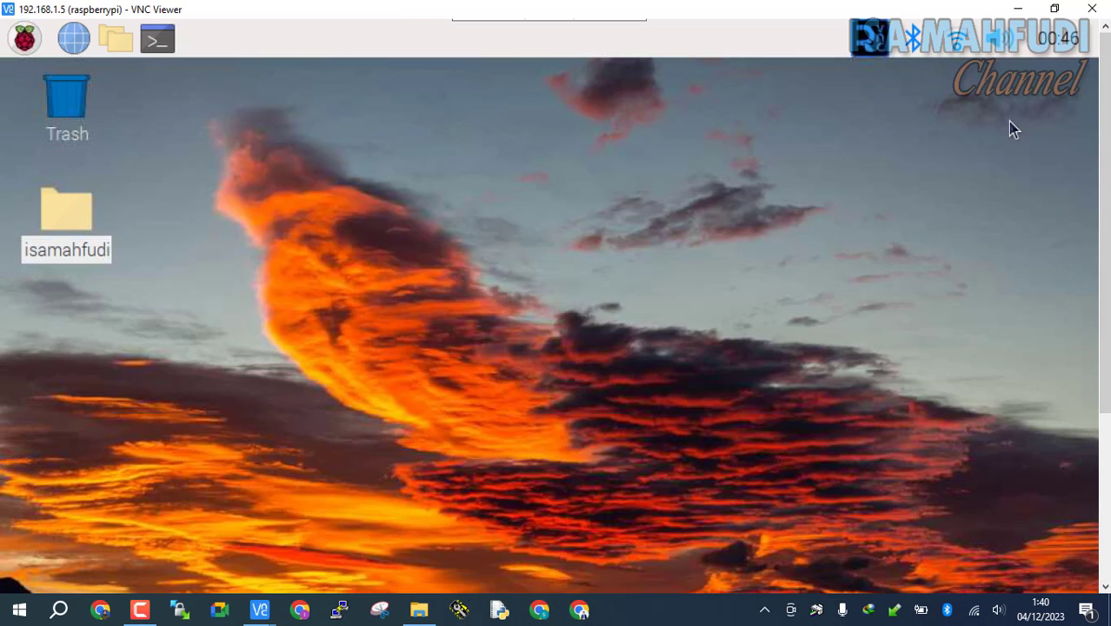
pyautogui.click(1094, 9)
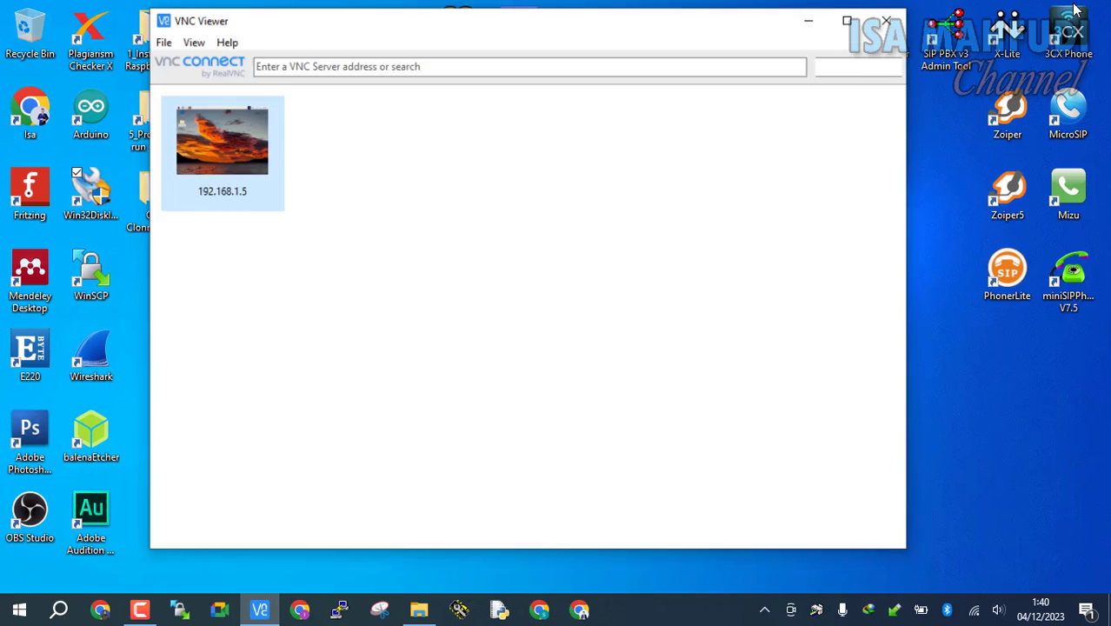